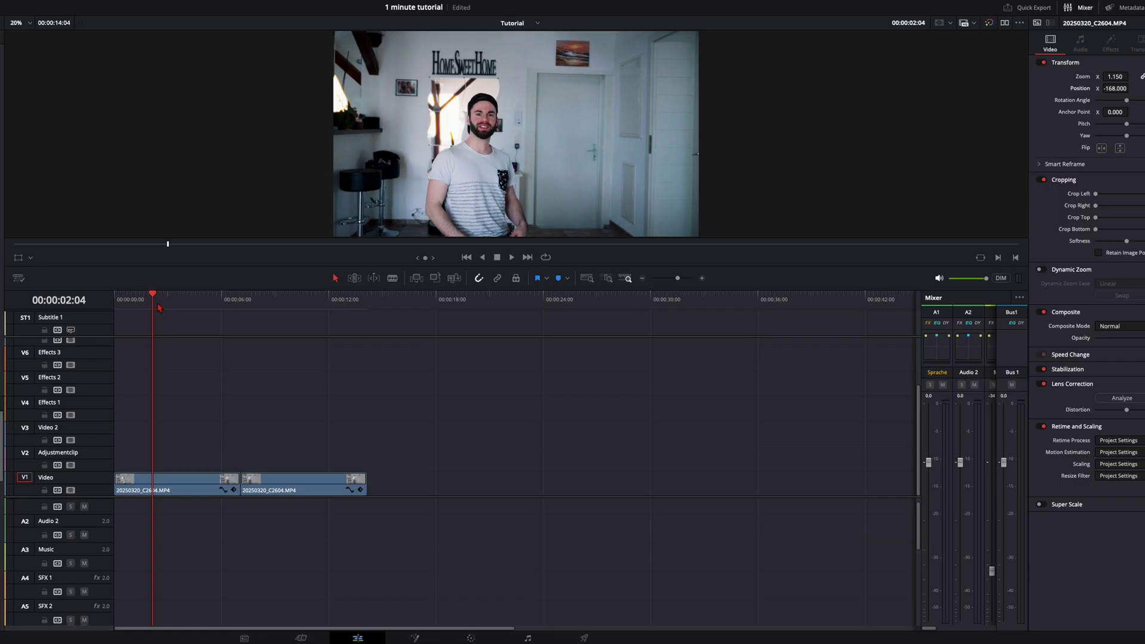
Review the footage and turn the second, empty-room clip into a freeze frame
drag(157, 301, 249, 302)
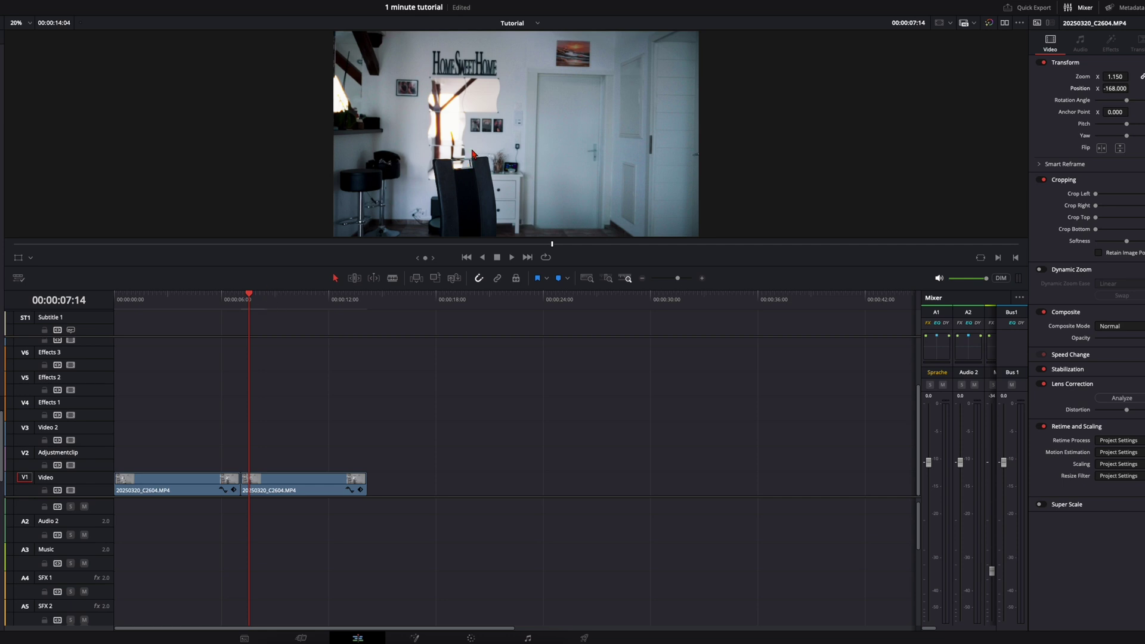
drag(248, 309, 292, 297)
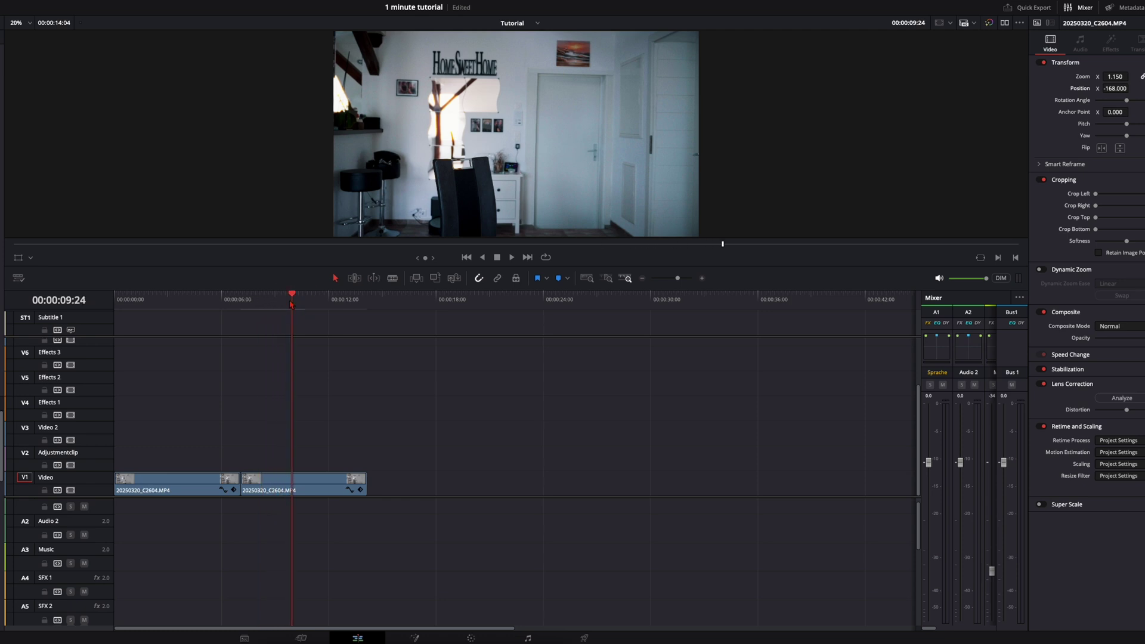
click(241, 300)
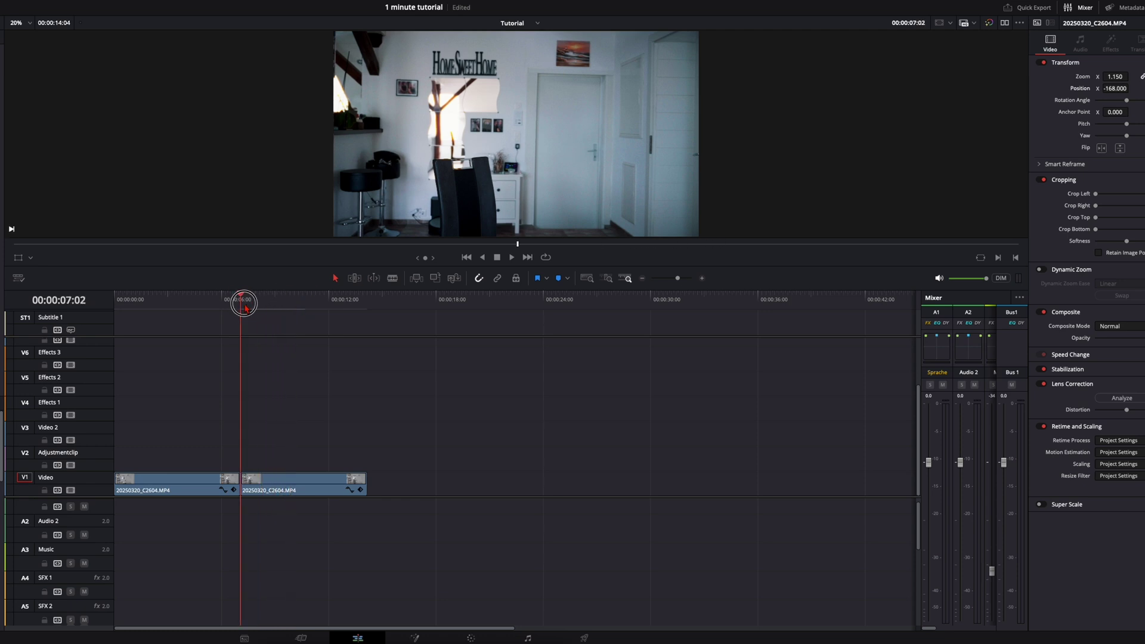
right_click(301, 484)
click(356, 307)
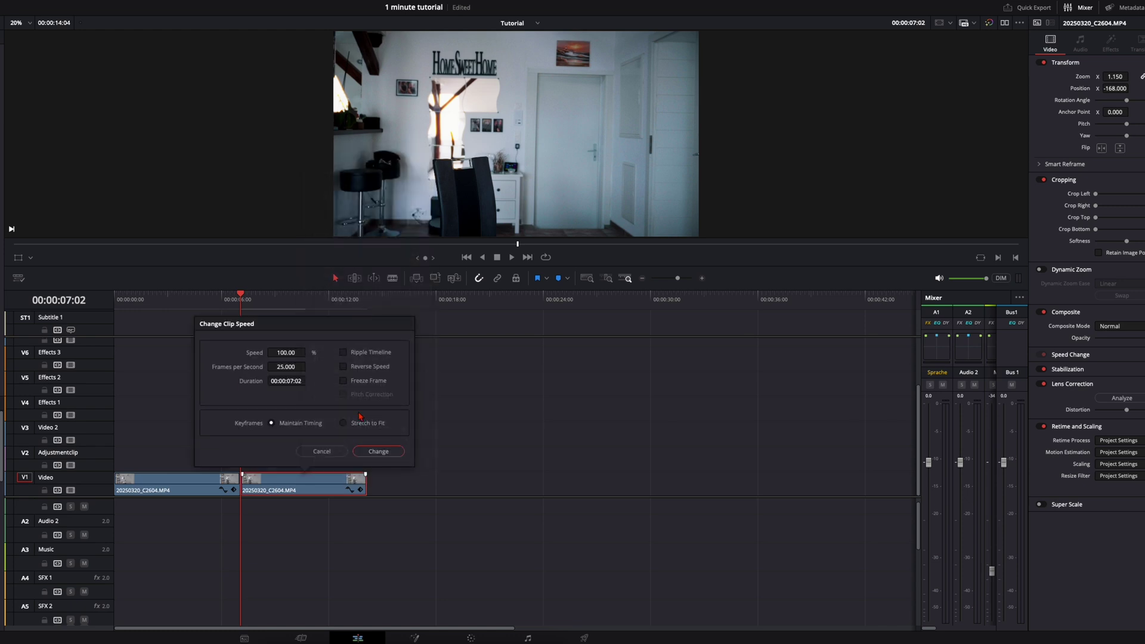
click(344, 381)
click(378, 451)
drag(247, 297, 270, 306)
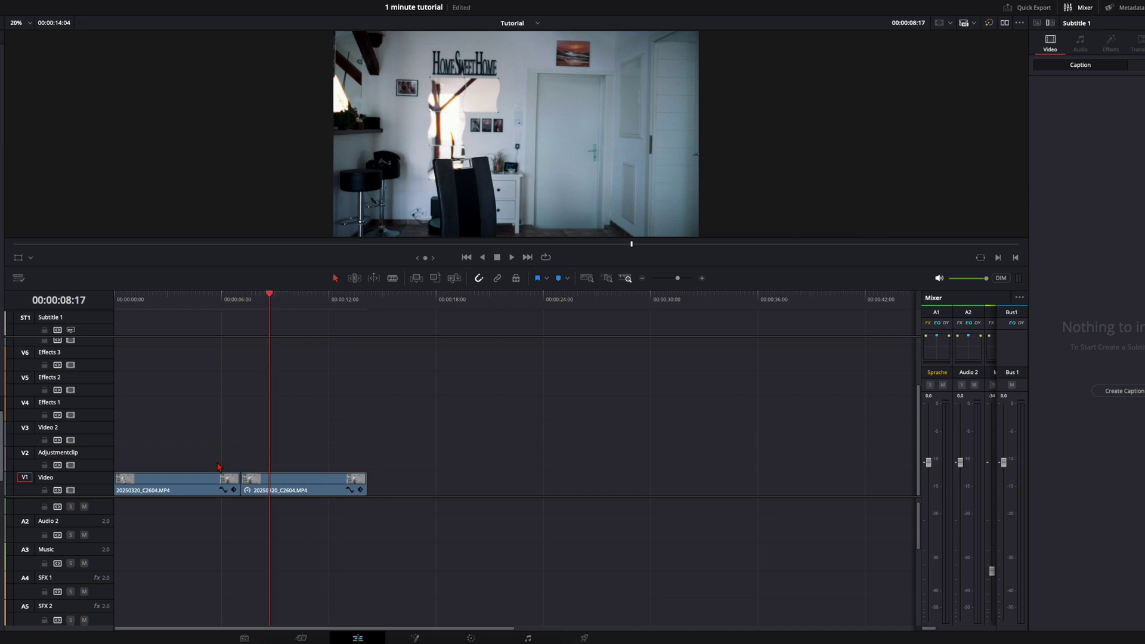
Move the presenter clip up to Video 2 and the empty-room clip to the timeline start
click(165, 477)
click(146, 298)
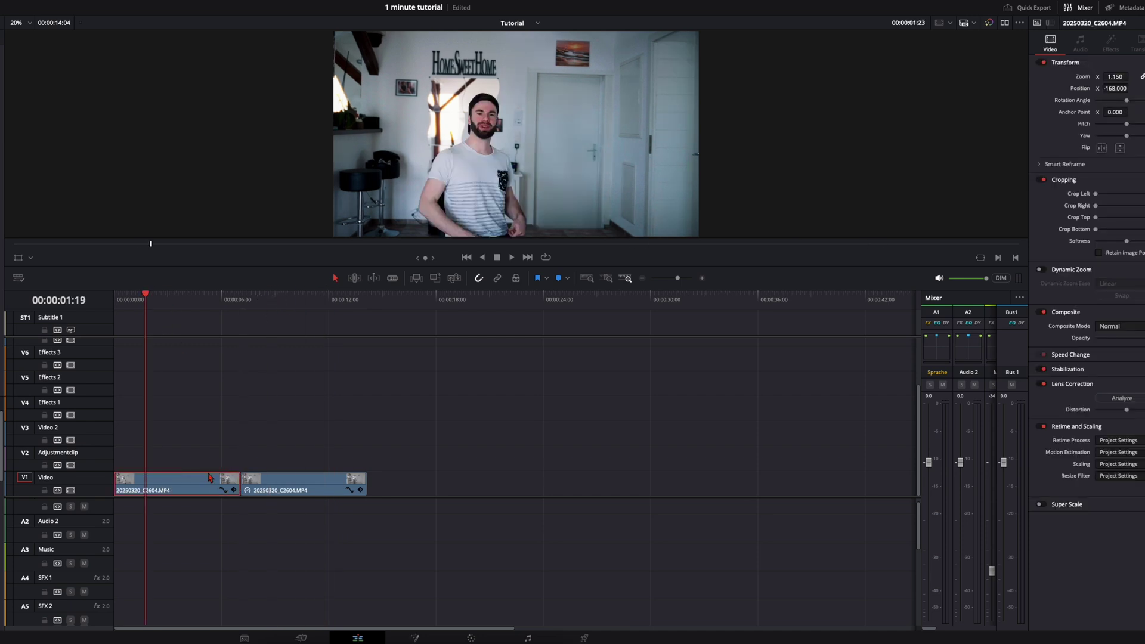
drag(197, 479, 201, 456)
drag(255, 488, 129, 487)
Add a marker at the snap frame 00:00:01:03, then return to the timeline start
click(139, 297)
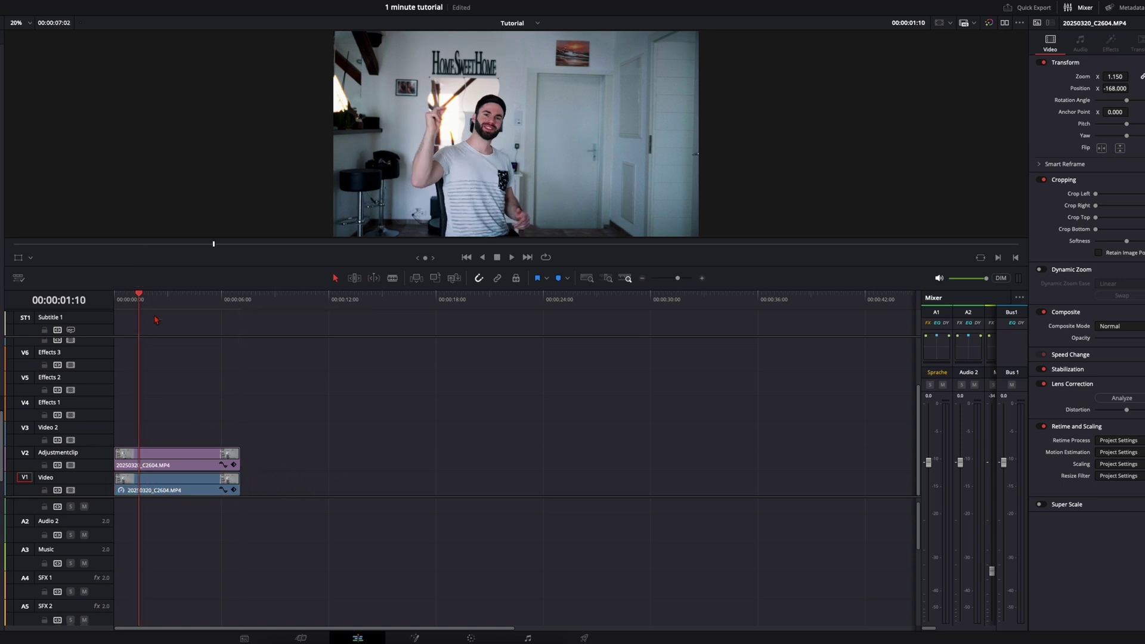
key(Left)
key(Left)
key(Left)
key(Left)
key(Left)
key(Left)
key(Left)
key(Left)
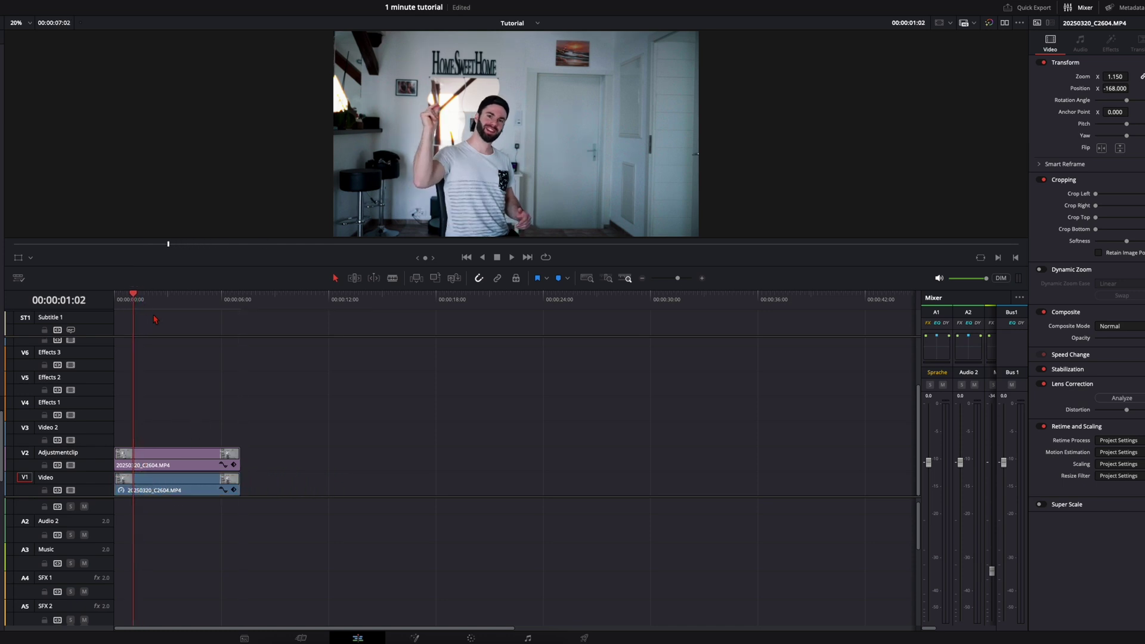
key(Left)
key(Right)
key(Right)
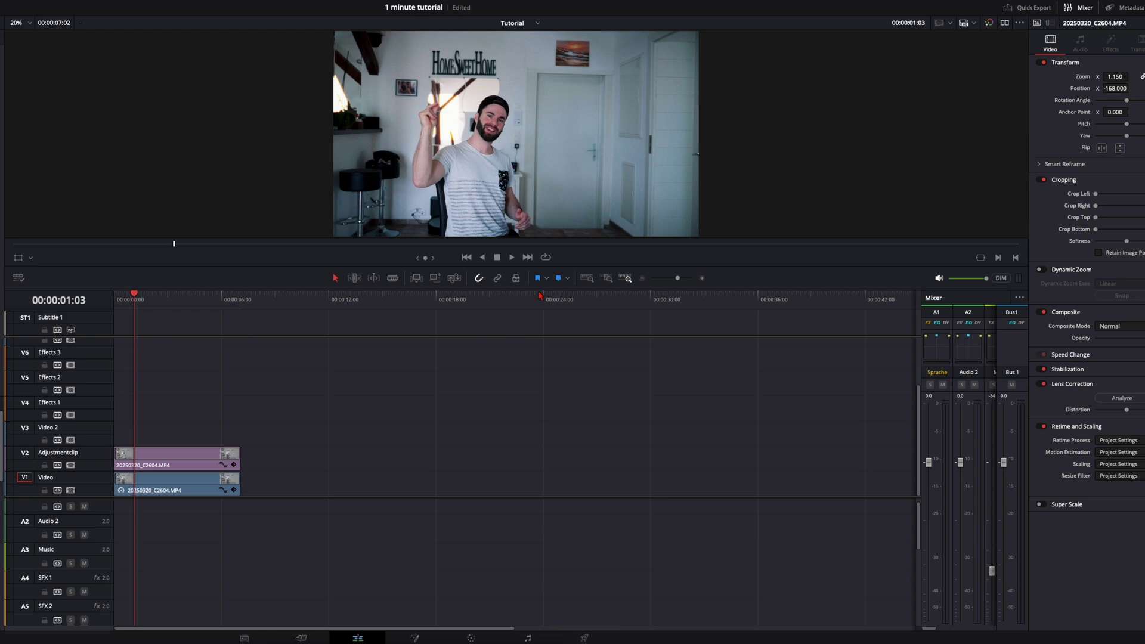
click(558, 279)
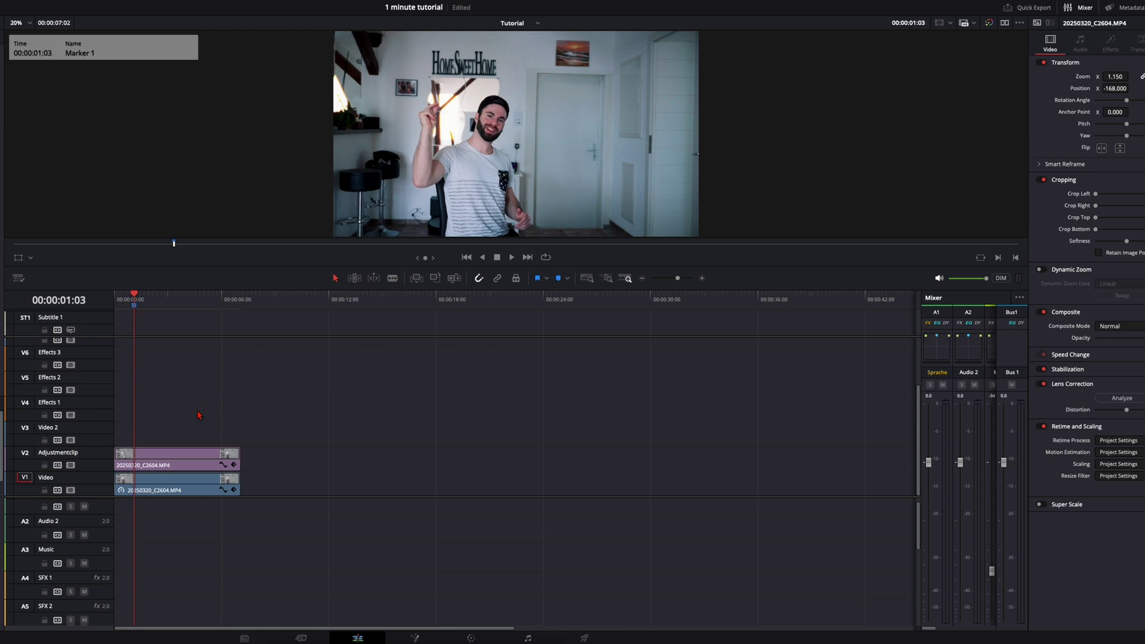
key(Home)
Combine both stacked clips into Fusion Clip 3 and open it on the Fusion page
drag(161, 416, 188, 489)
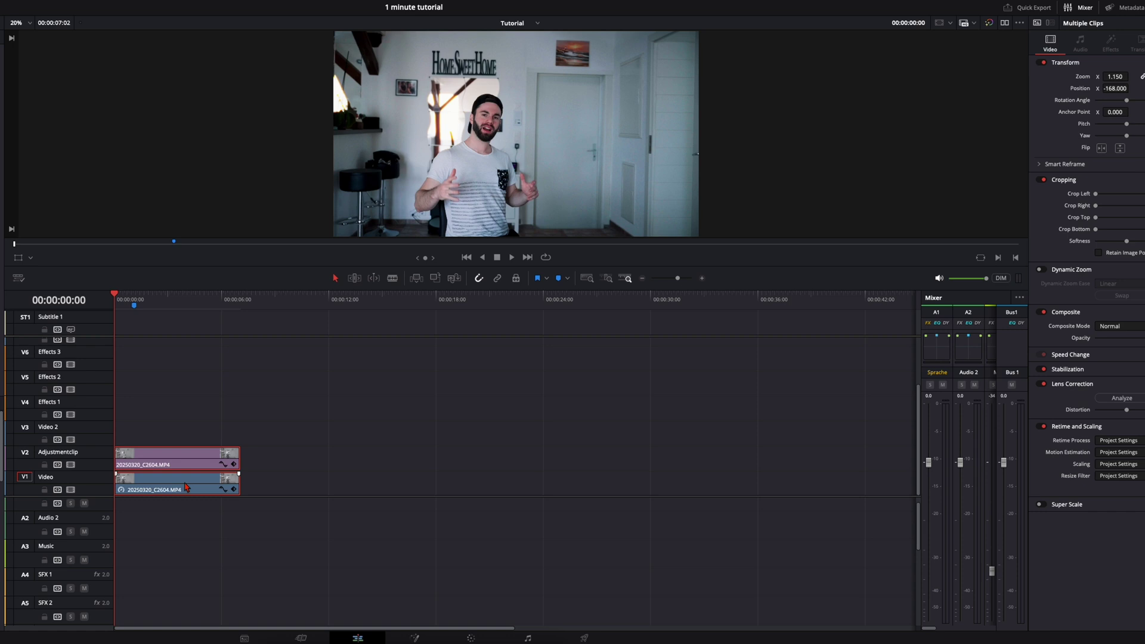
right_click(187, 489)
click(253, 161)
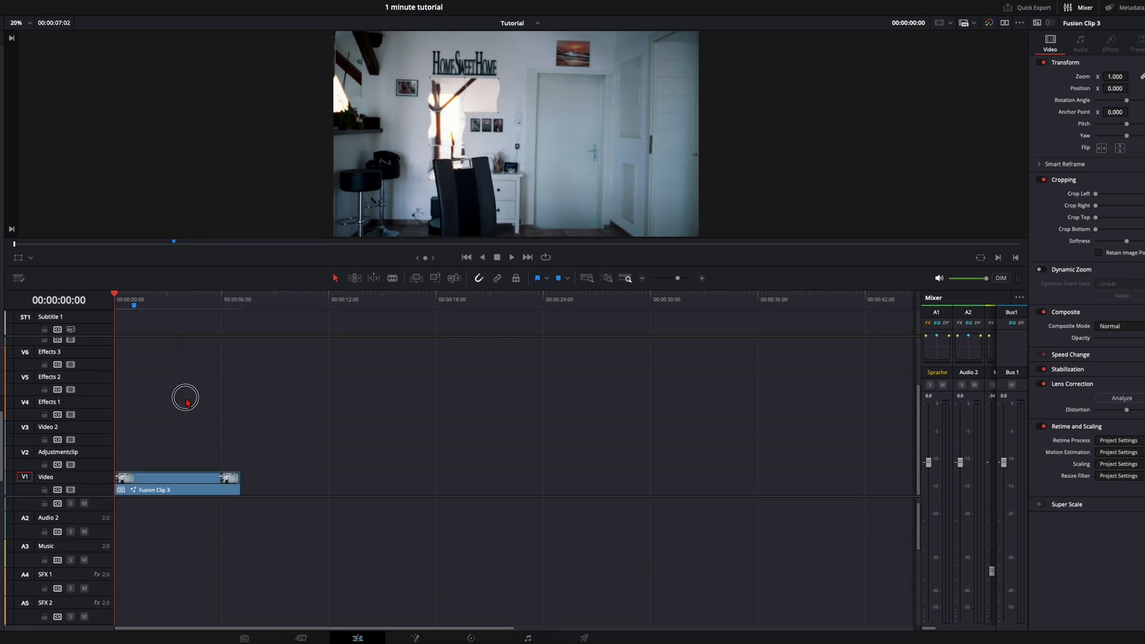
key(shift+5)
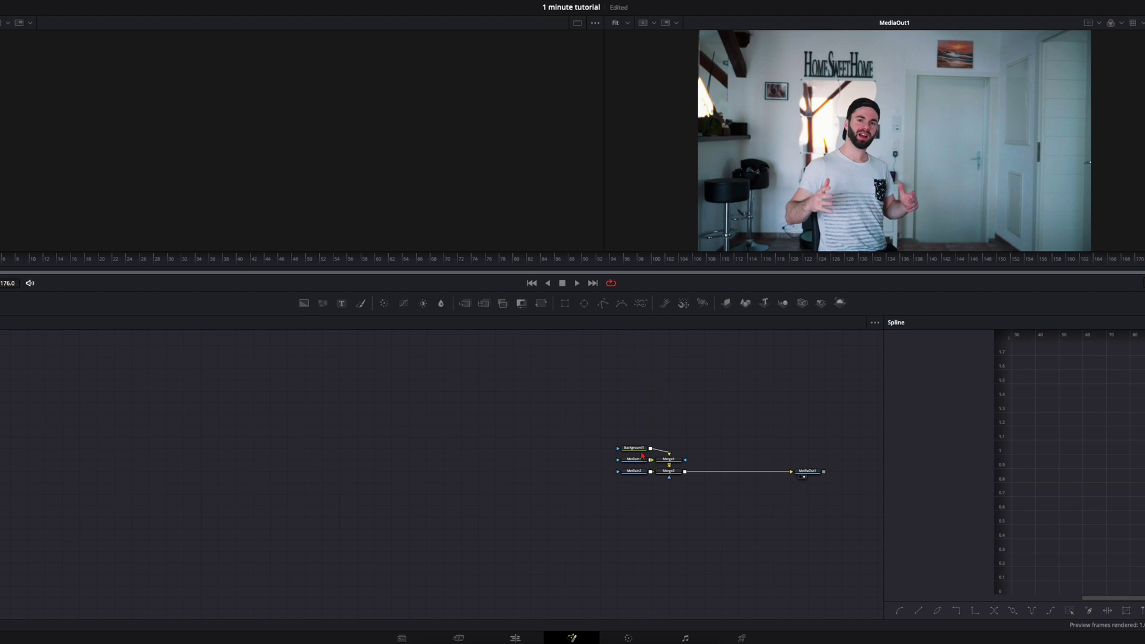
Delete Background1, Merge1 and Merge2, then view MediaIn2 in the left viewer
click(640, 453)
key(Delete)
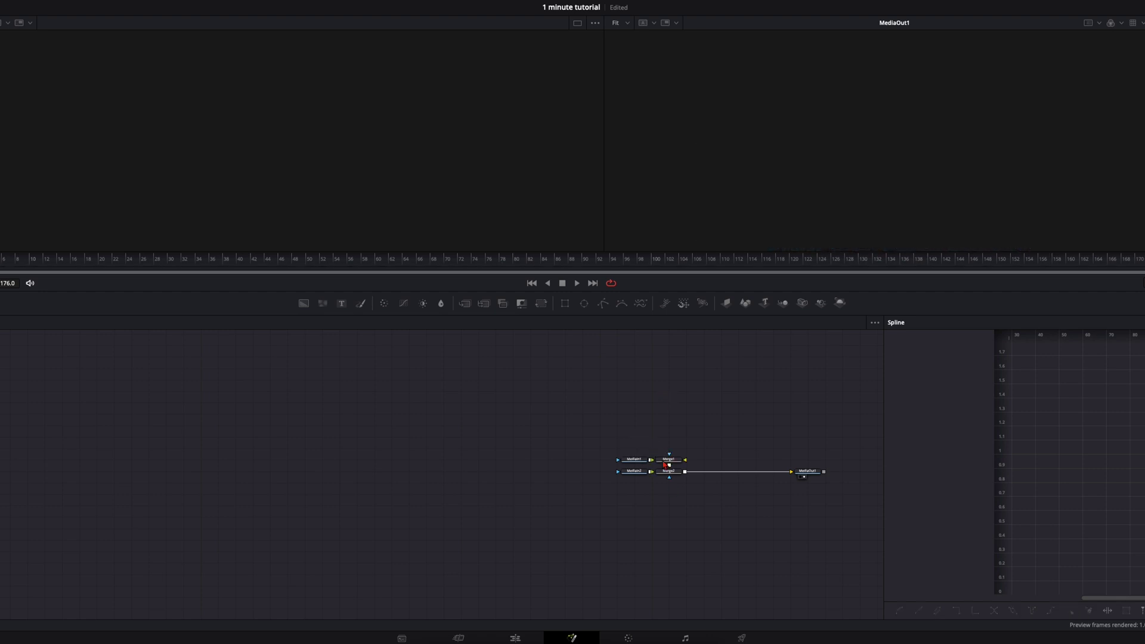
drag(655, 454, 670, 474)
key(Delete)
click(627, 475)
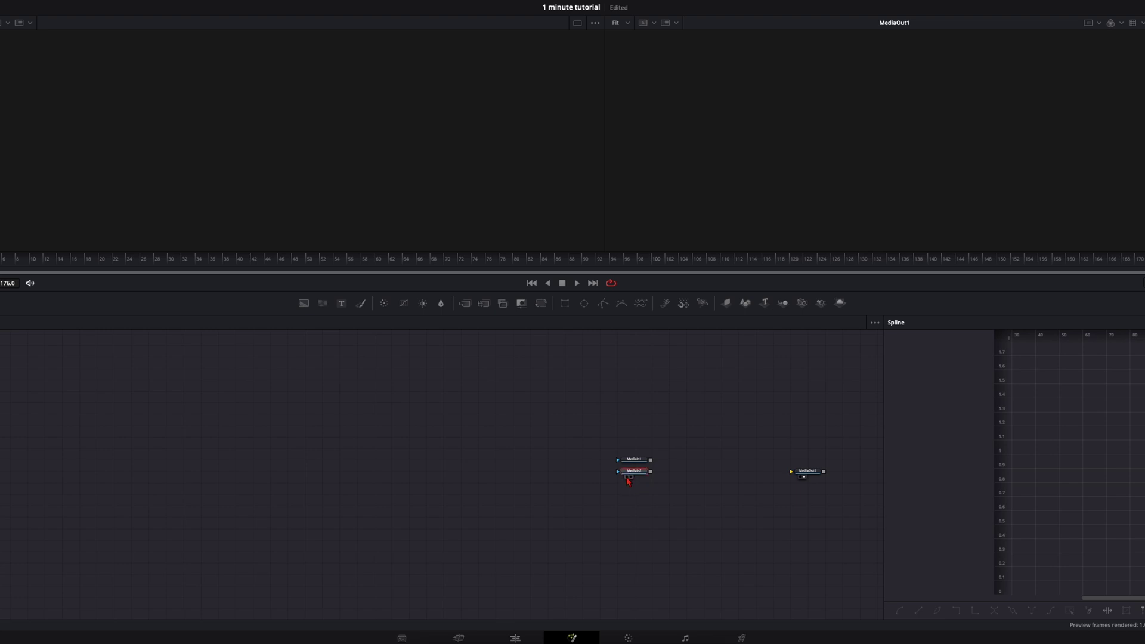
click(626, 476)
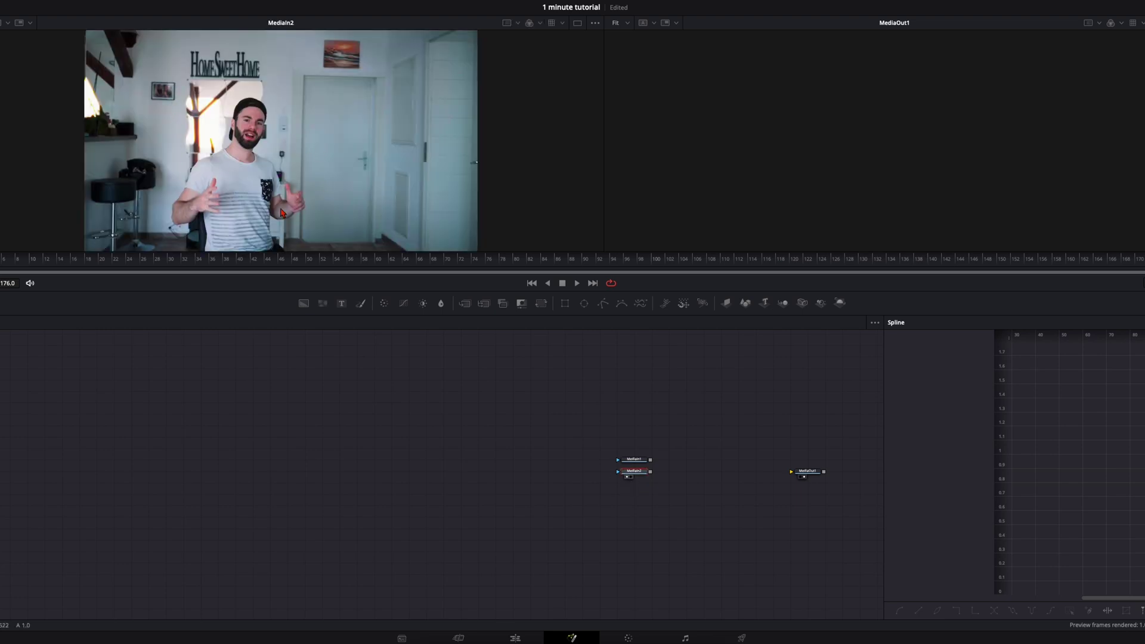
click(634, 459)
Move MediaIn1 above MediaIn2, rename it 'clean', and compare both inputs in the viewer
drag(635, 462, 636, 429)
right_click(632, 430)
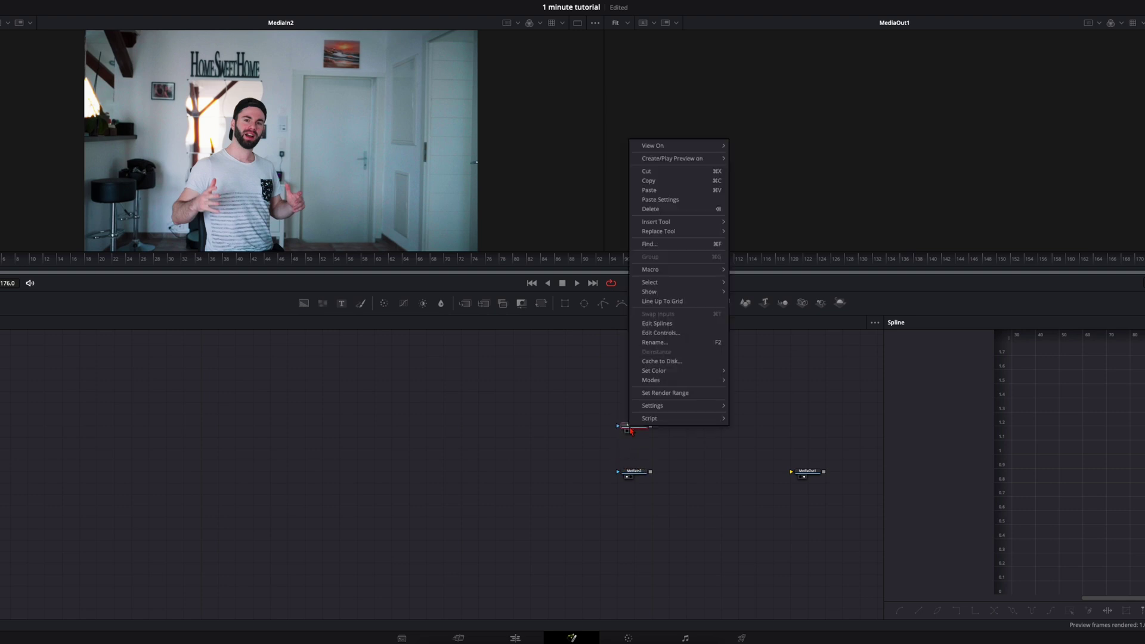
click(656, 345)
text(cle)
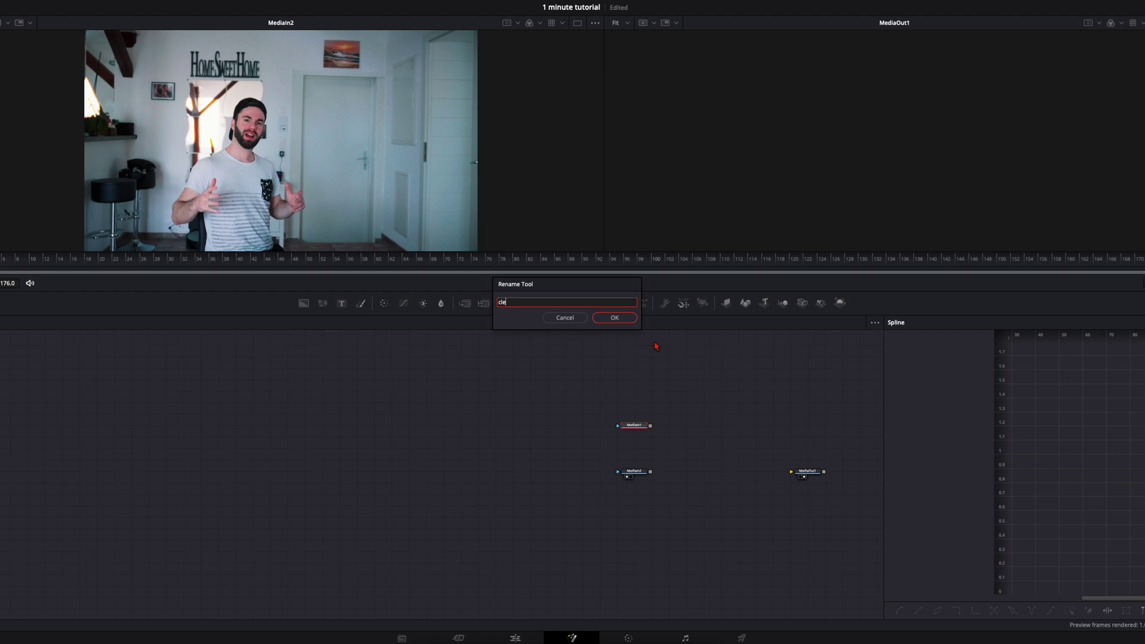
text(an)
key(Return)
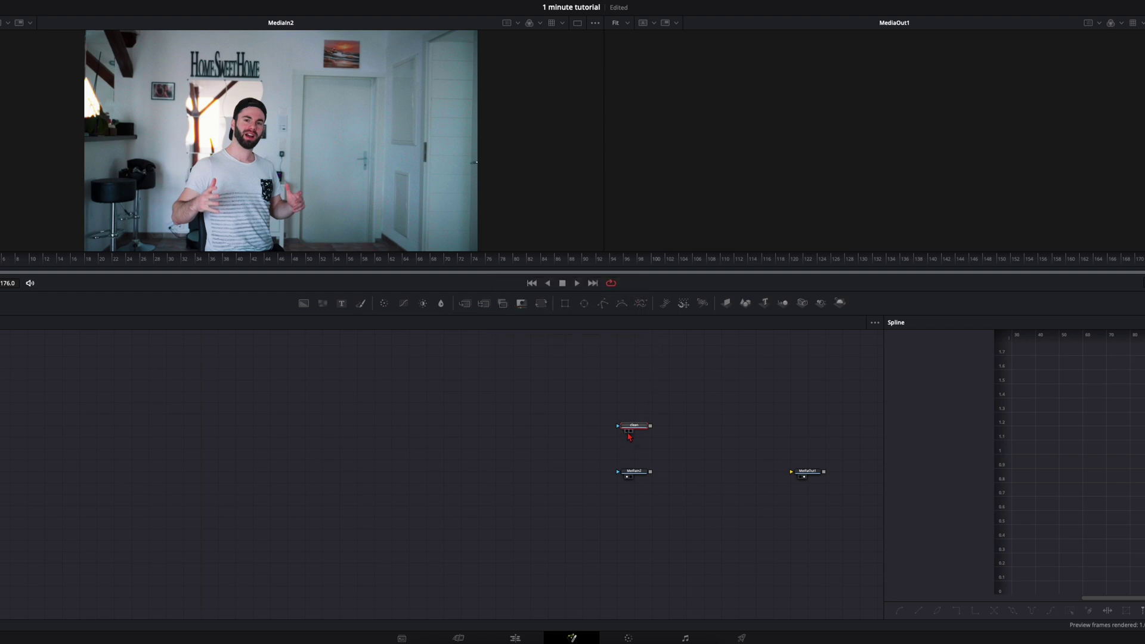
click(627, 431)
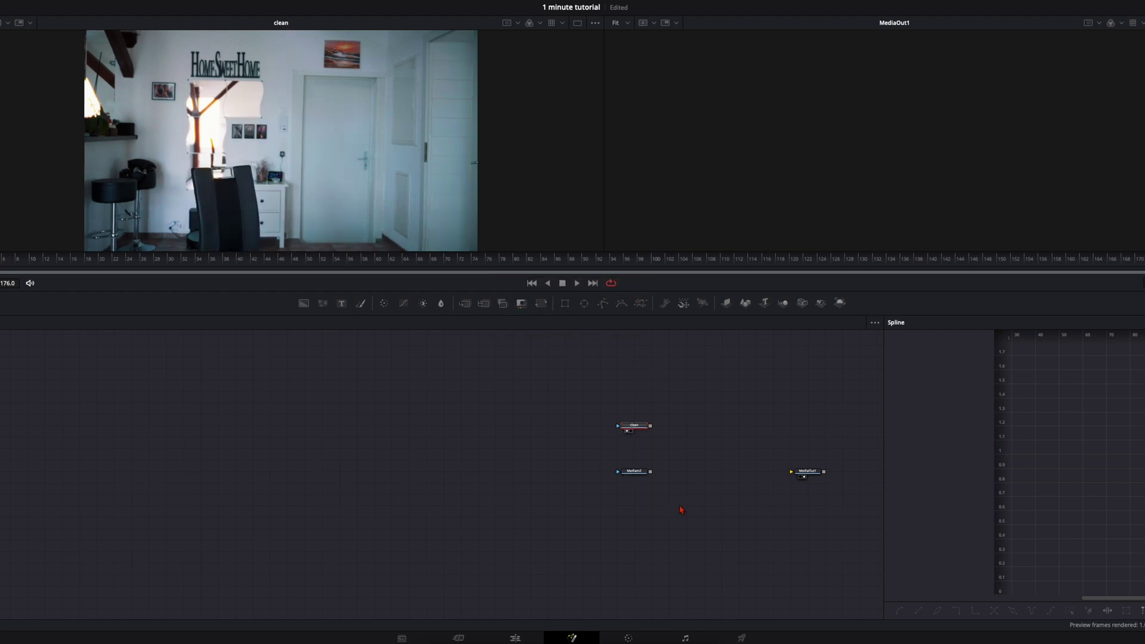
click(628, 478)
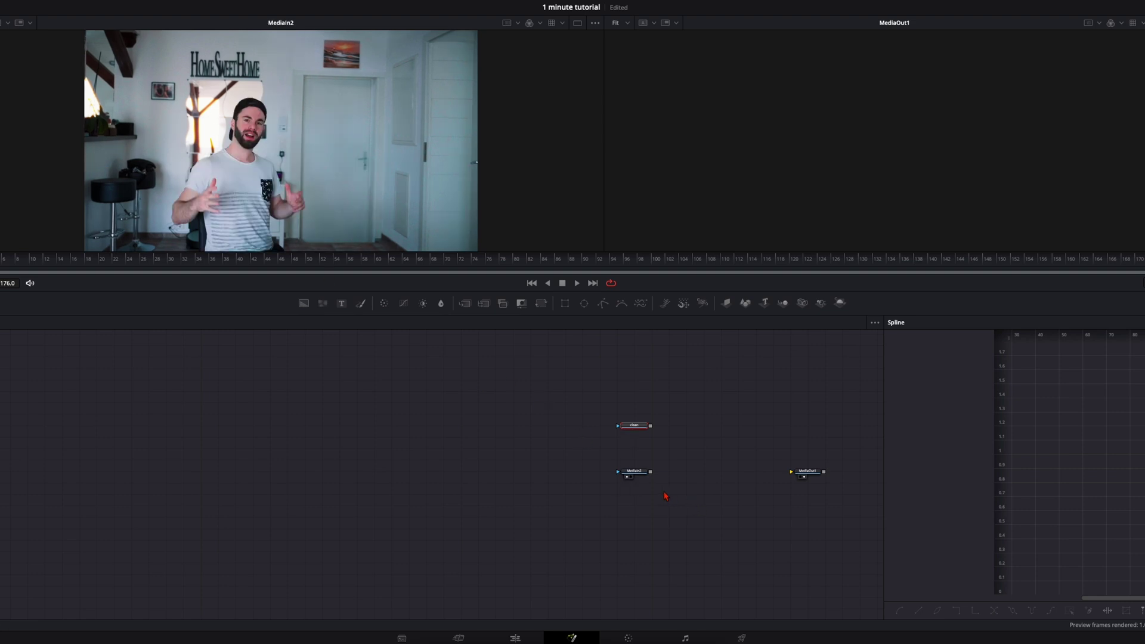
Connect MediaIn2 to MediaOut1
click(638, 476)
drag(650, 473, 791, 472)
click(678, 445)
Add a Magic Mask node beside the inputs and feed MediaIn2 into MagicMask1
key(shift+space)
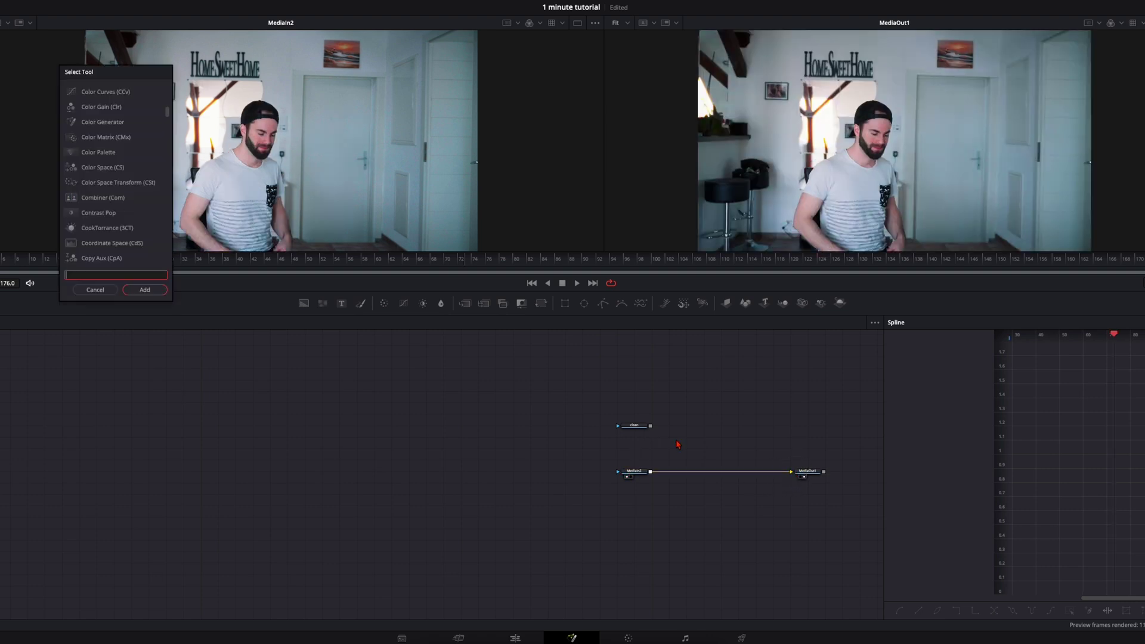
text(magic)
key(Return)
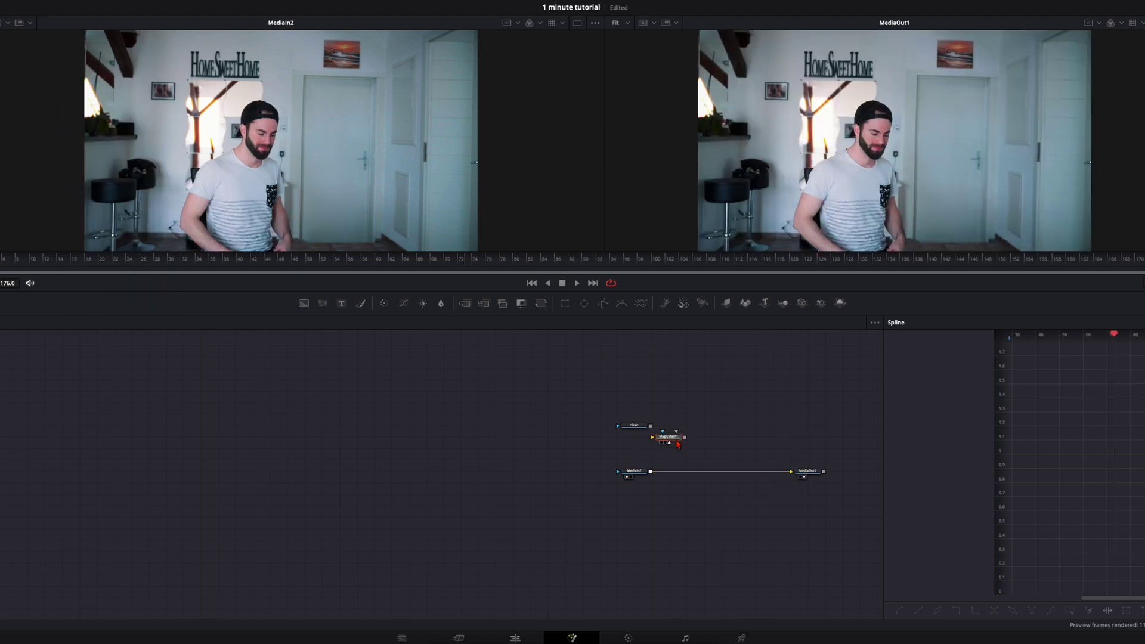
drag(674, 446, 709, 446)
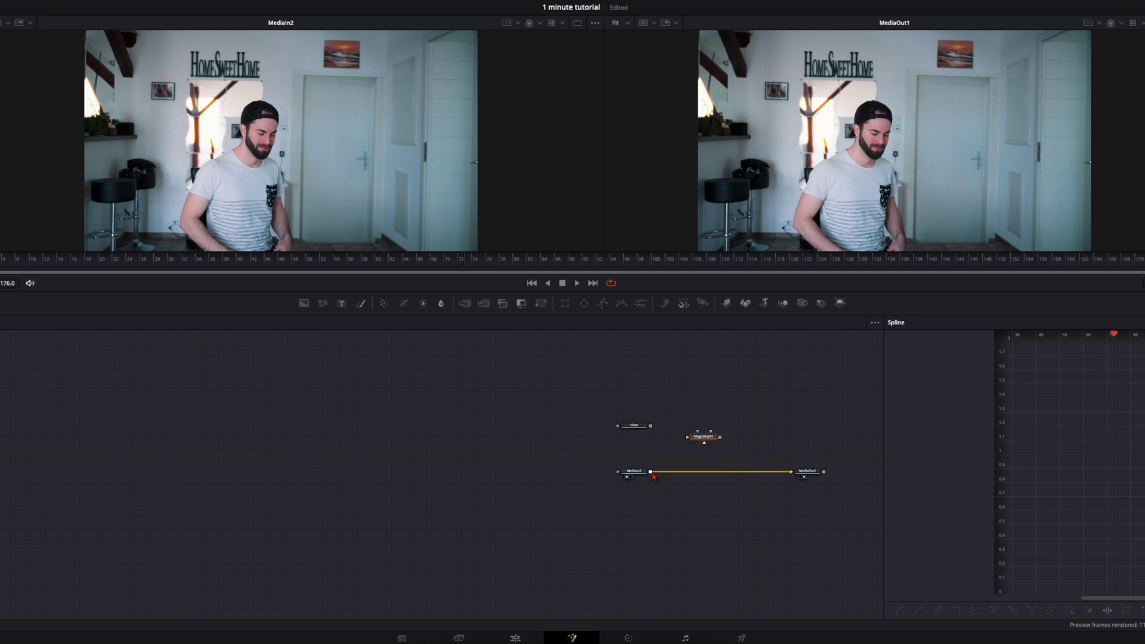
drag(649, 471, 687, 437)
click(703, 444)
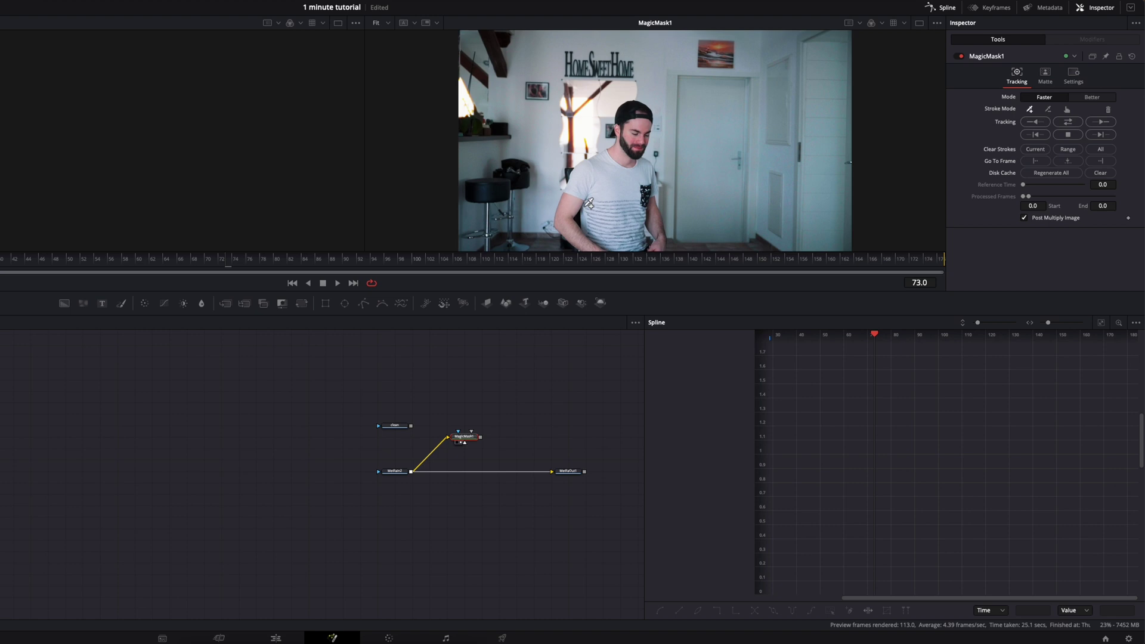
Stroke the man's back and head in MagicMask1, set Better mode, and track forward then reverse
drag(180, 266, 443, 272)
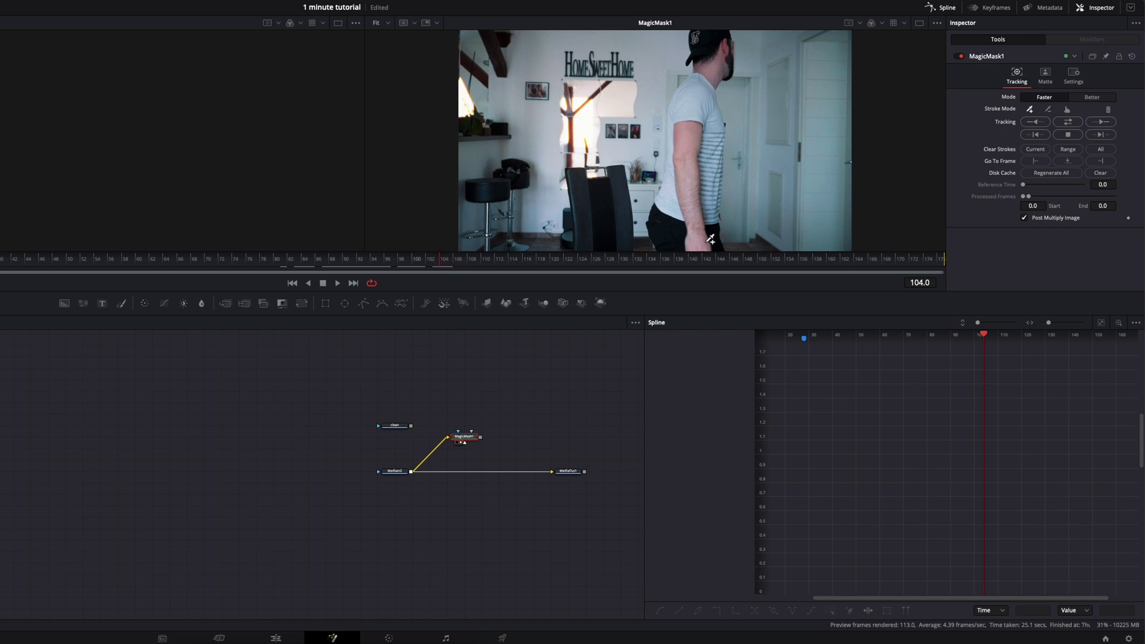
drag(711, 239, 710, 75)
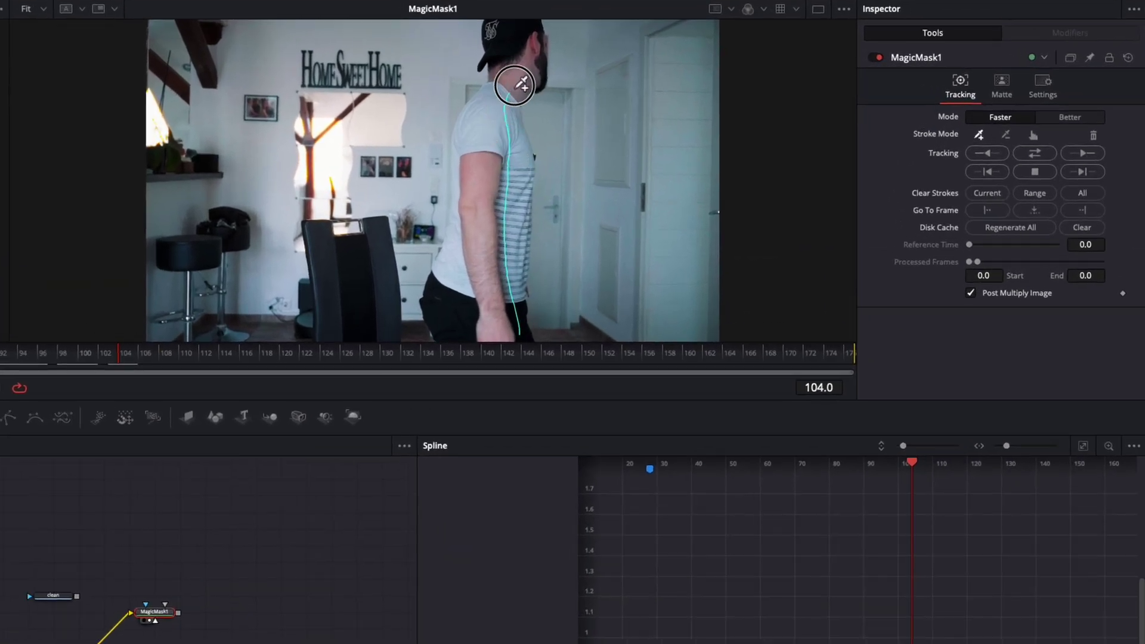
mouse_move(514, 84)
mouse_down()
mouse_move(538, 64)
mouse_move(530, 38)
mouse_move(508, 35)
mouse_move(488, 58)
mouse_move(493, 47)
mouse_move(506, 59)
mouse_move(478, 147)
mouse_move(454, 327)
mouse_up()
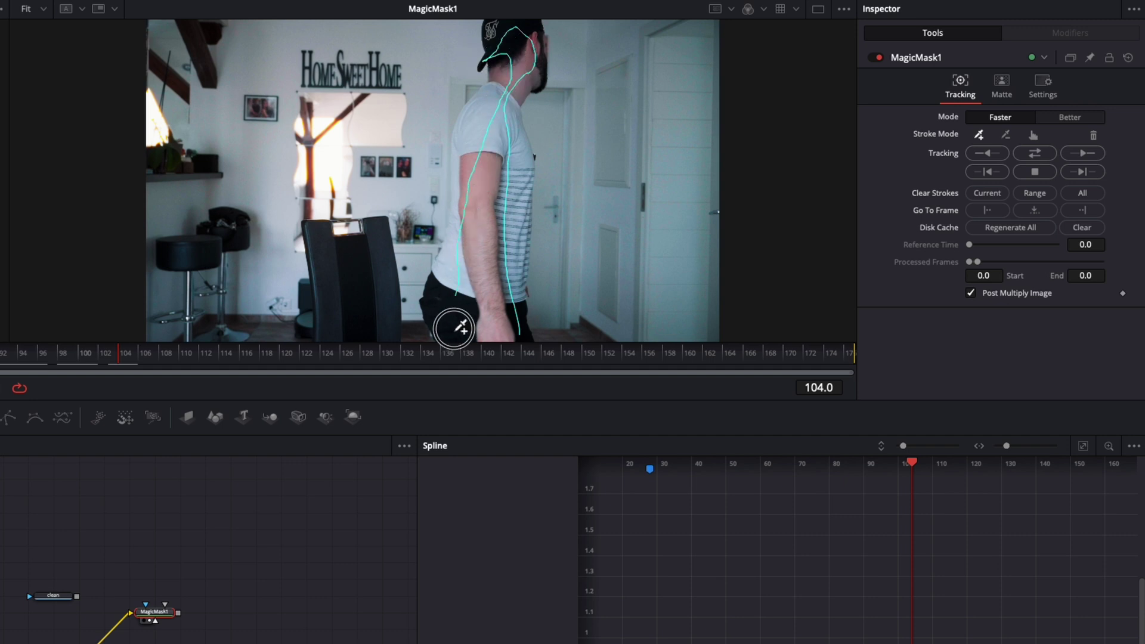
click(1069, 117)
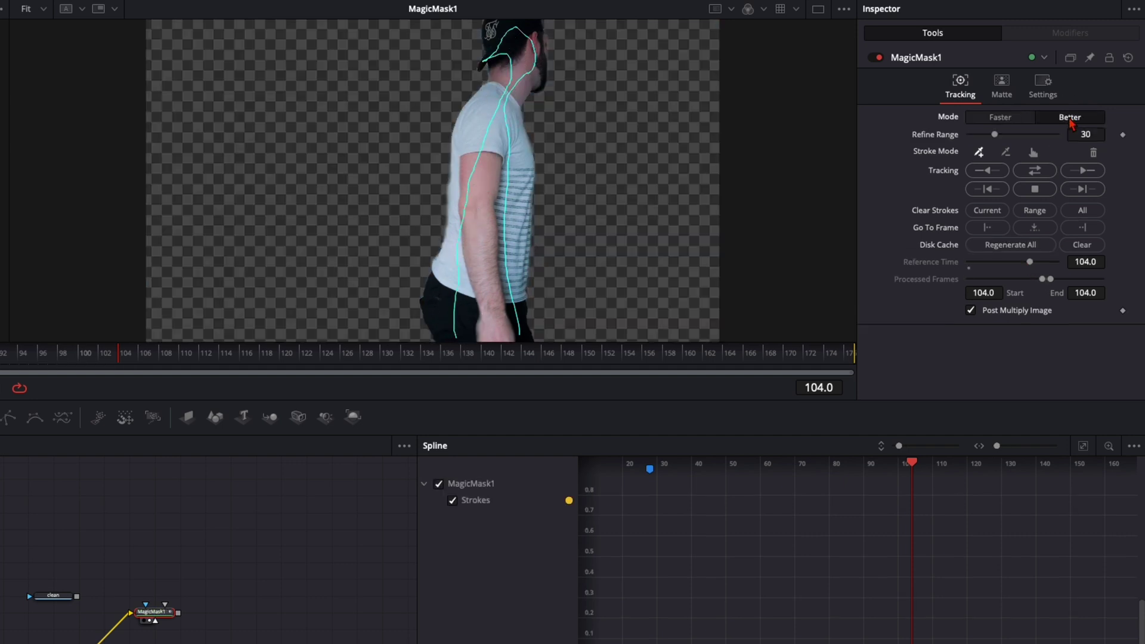
click(1035, 170)
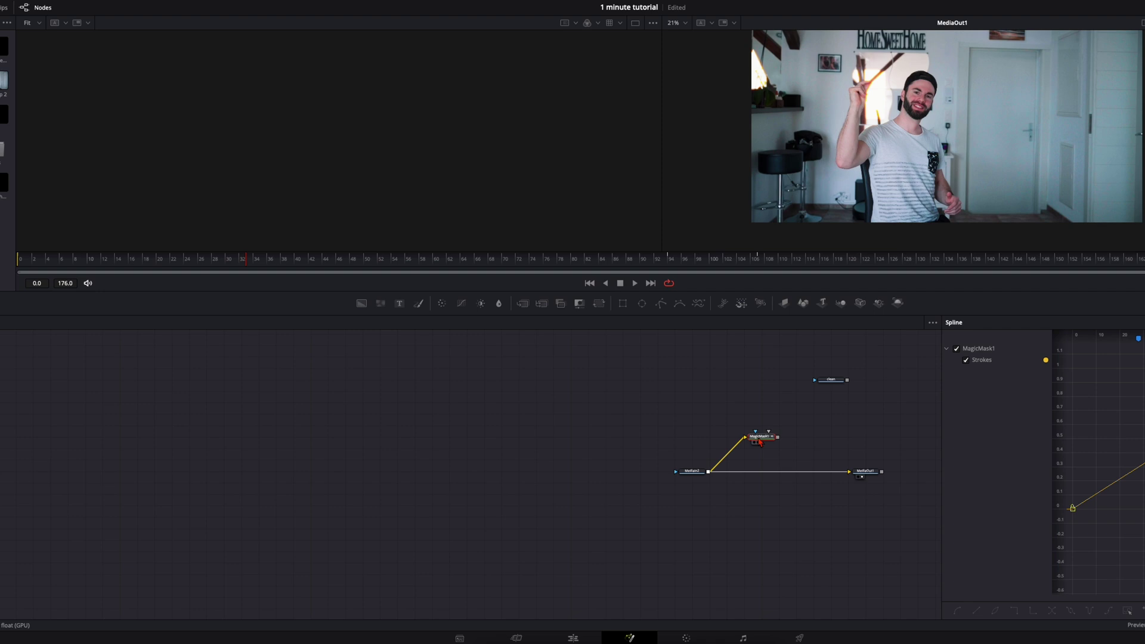
Add a Displace node after MagicMask1 and connect the clean plate into Displace1
key(shift+space)
text(displ)
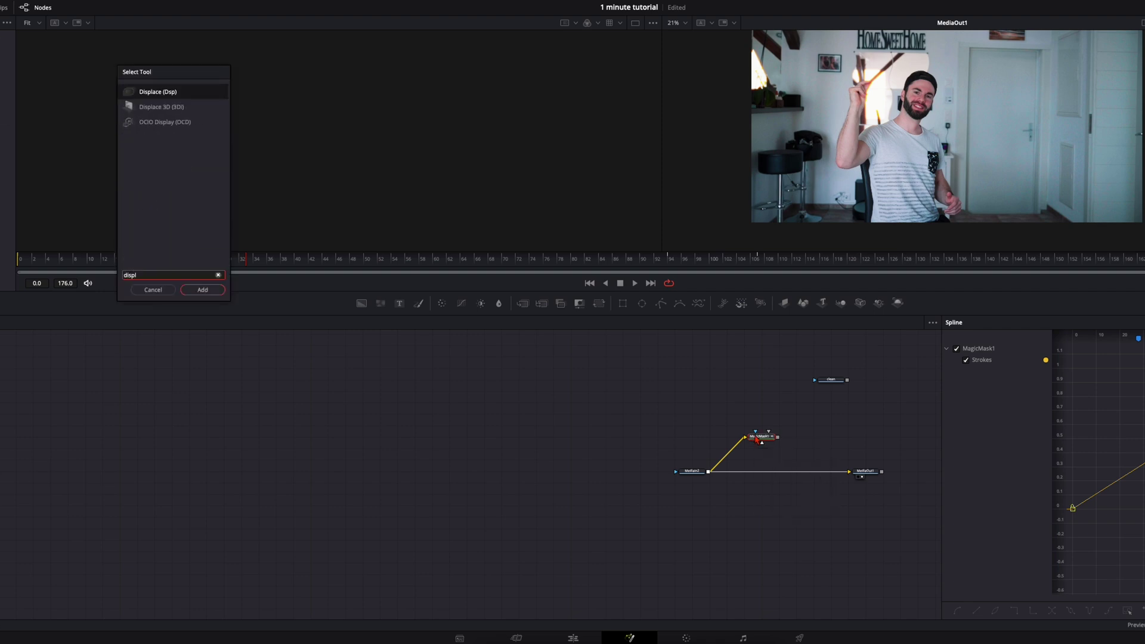
key(Return)
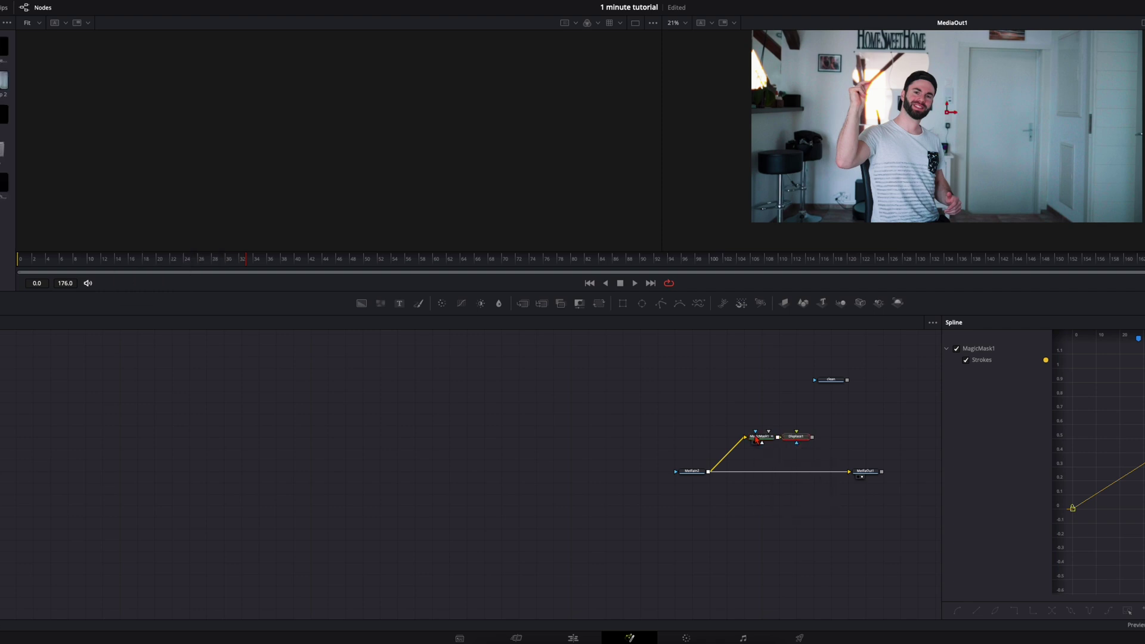
drag(569, 349, 413, 473)
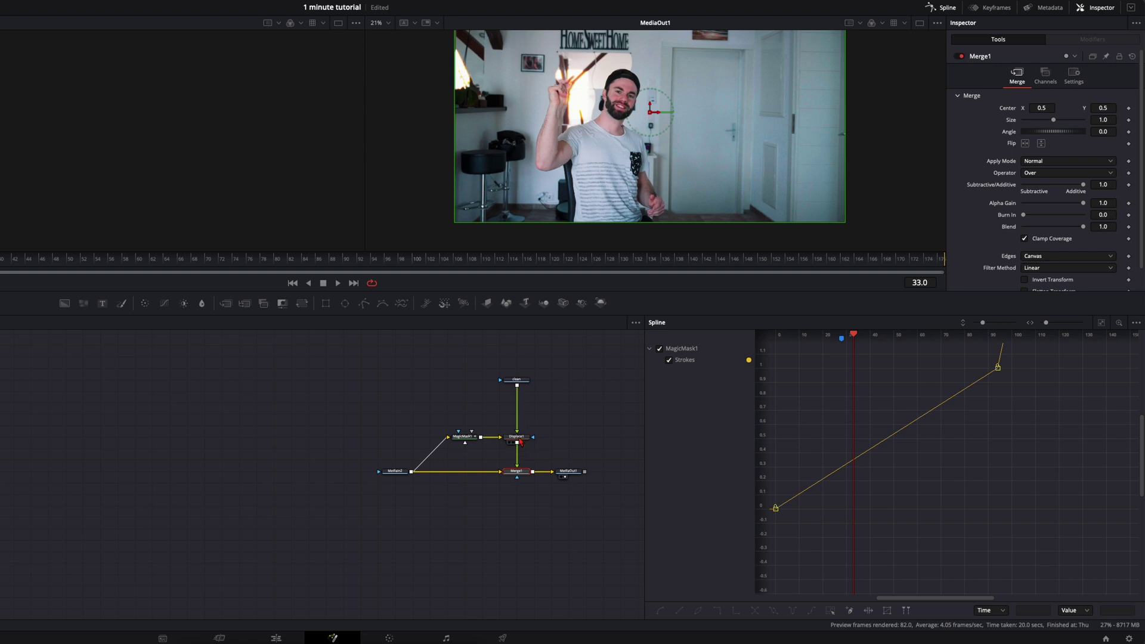
Swap Displace1's inputs with Ctrl+T and check the see-through patch at frame 49
click(518, 438)
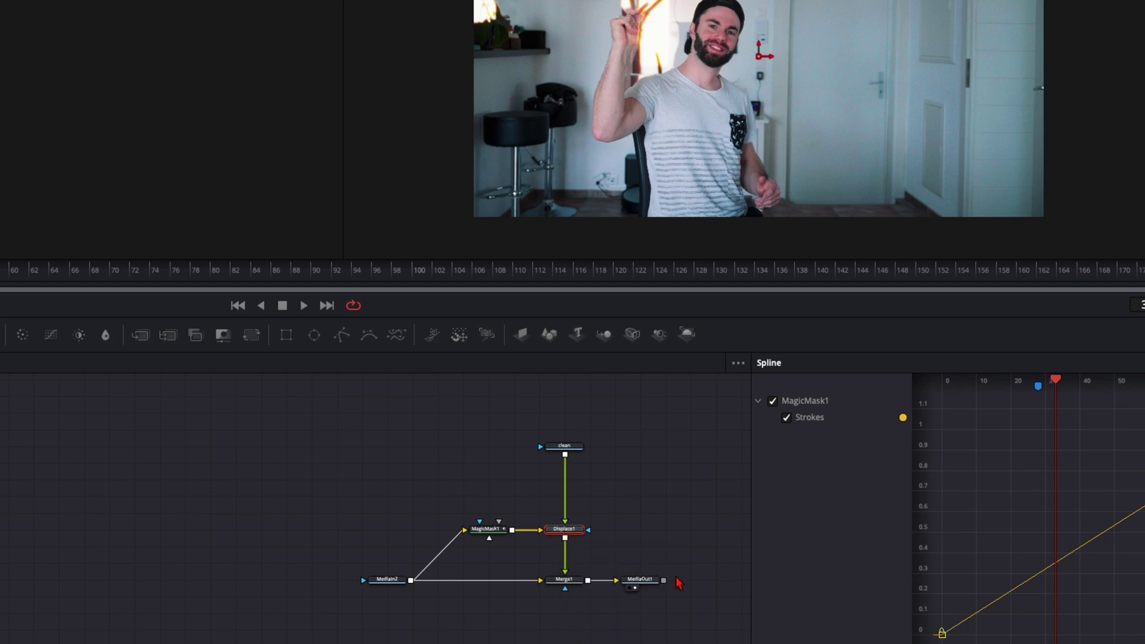
key(ctrl+t)
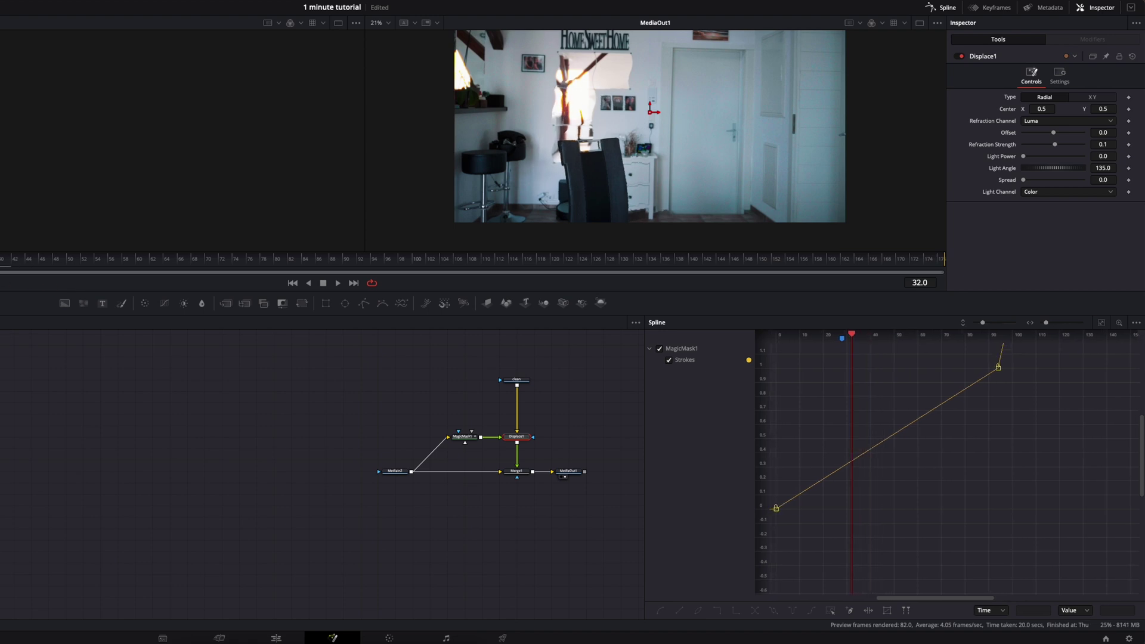
click(15, 265)
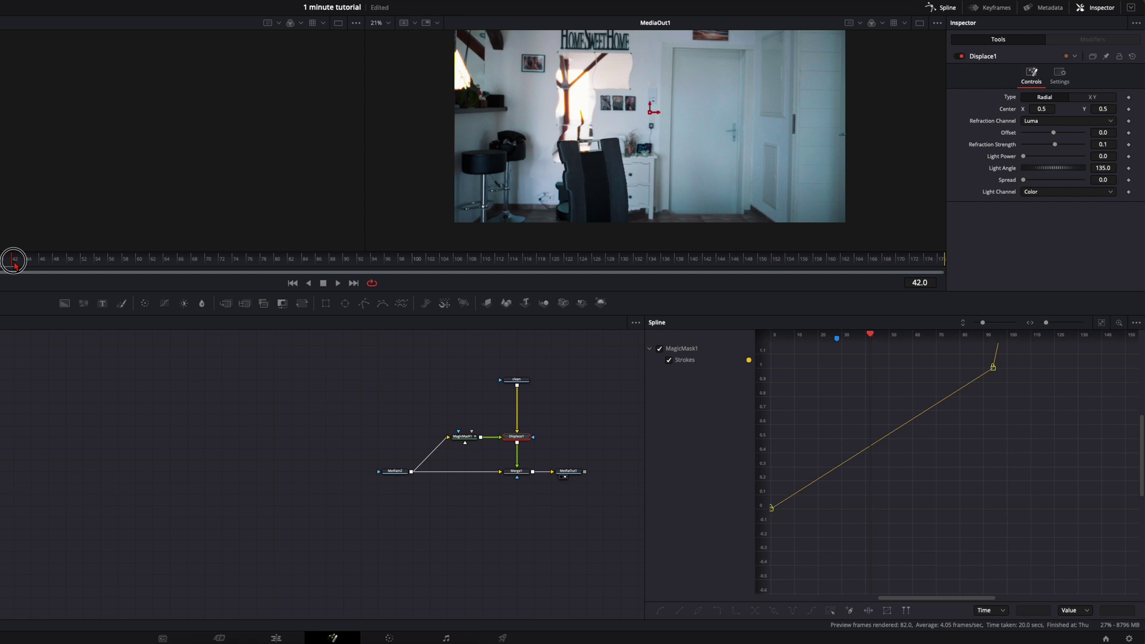
drag(30, 261, 61, 261)
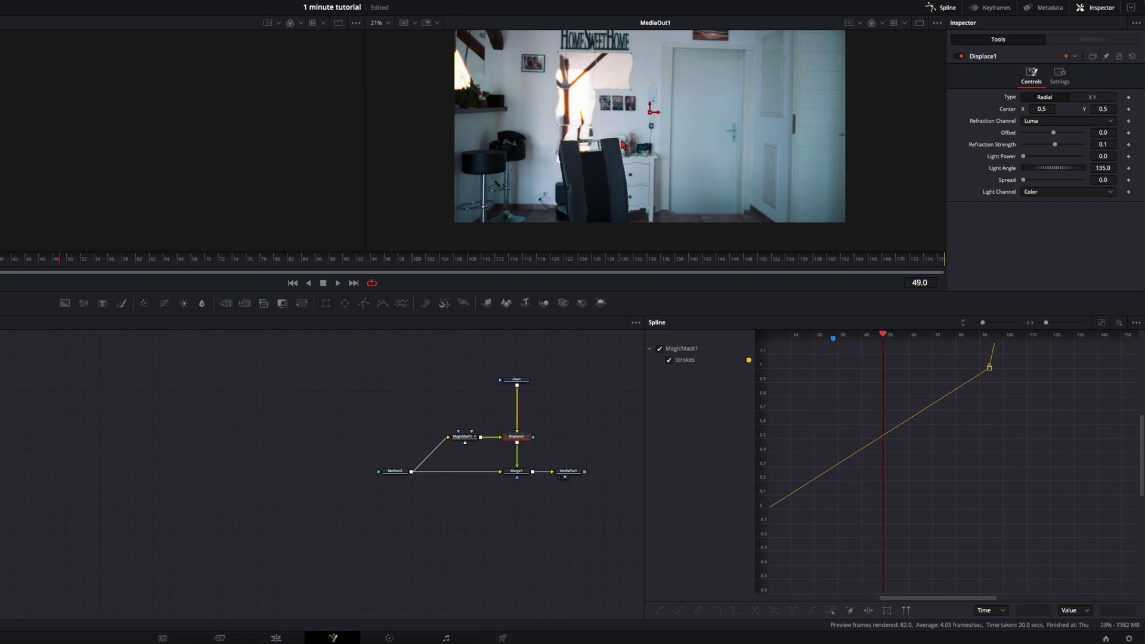
Zoom onto the refraction outline and set Displace1 Light Power 0.26 and Spread 0.189
scroll(615, 148, up, 4)
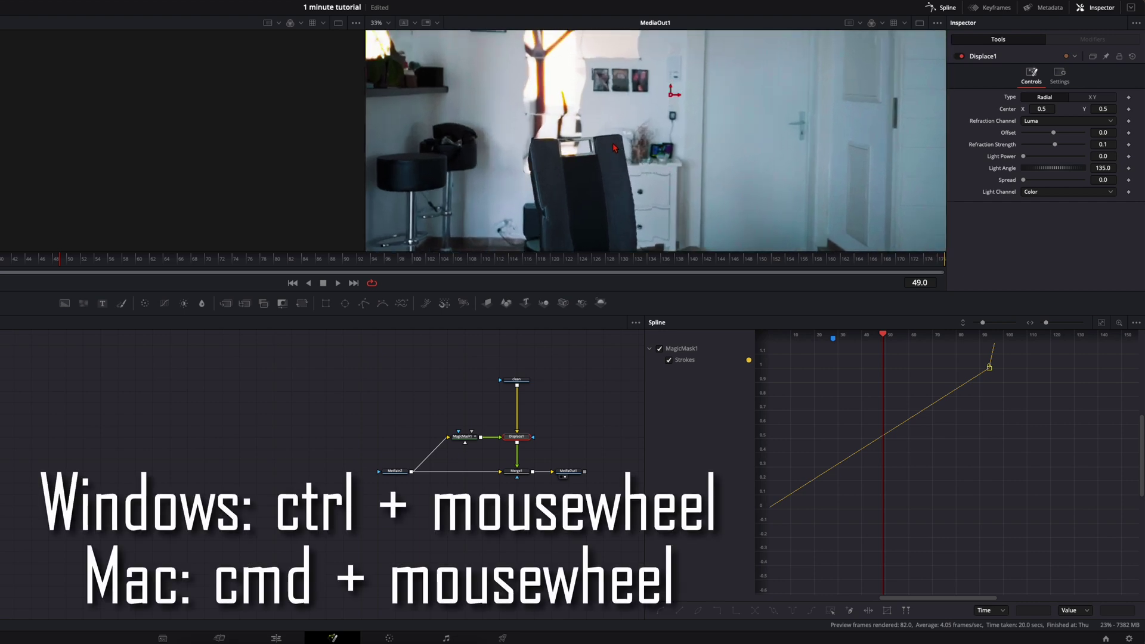
scroll(615, 148, up, 2)
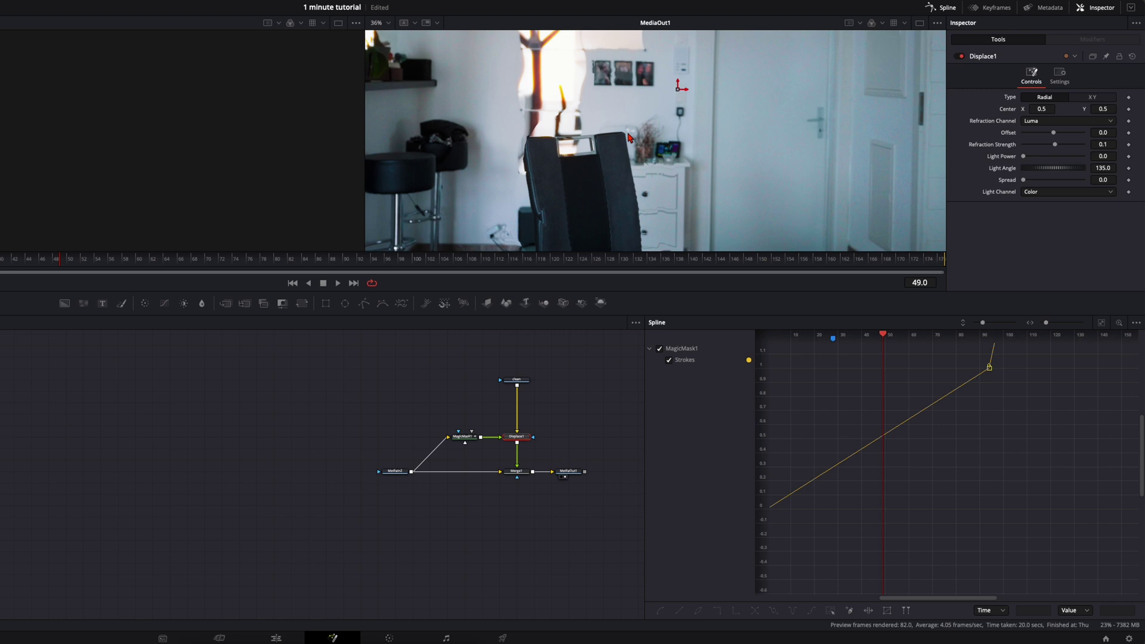
drag(655, 122, 635, 163)
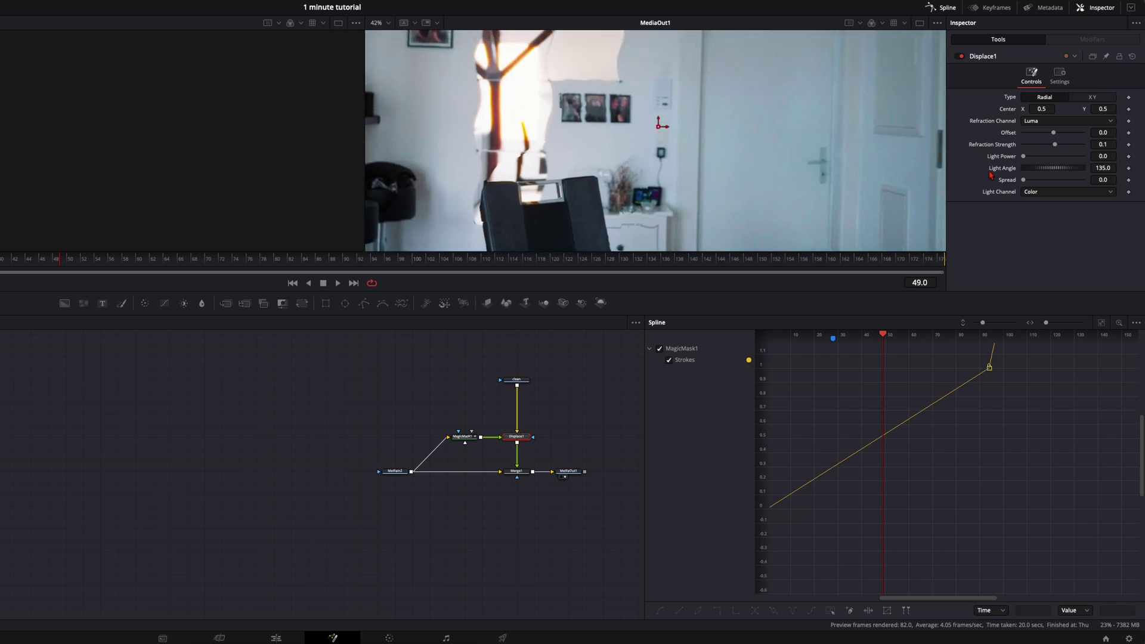
drag(1023, 156, 1037, 156)
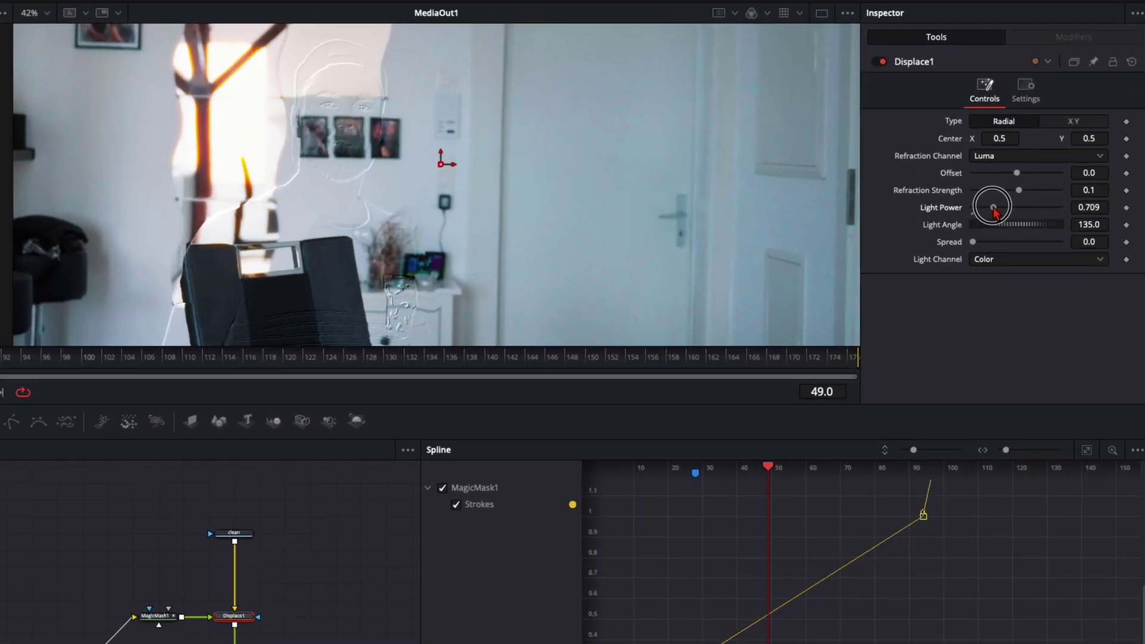
drag(993, 209, 979, 245)
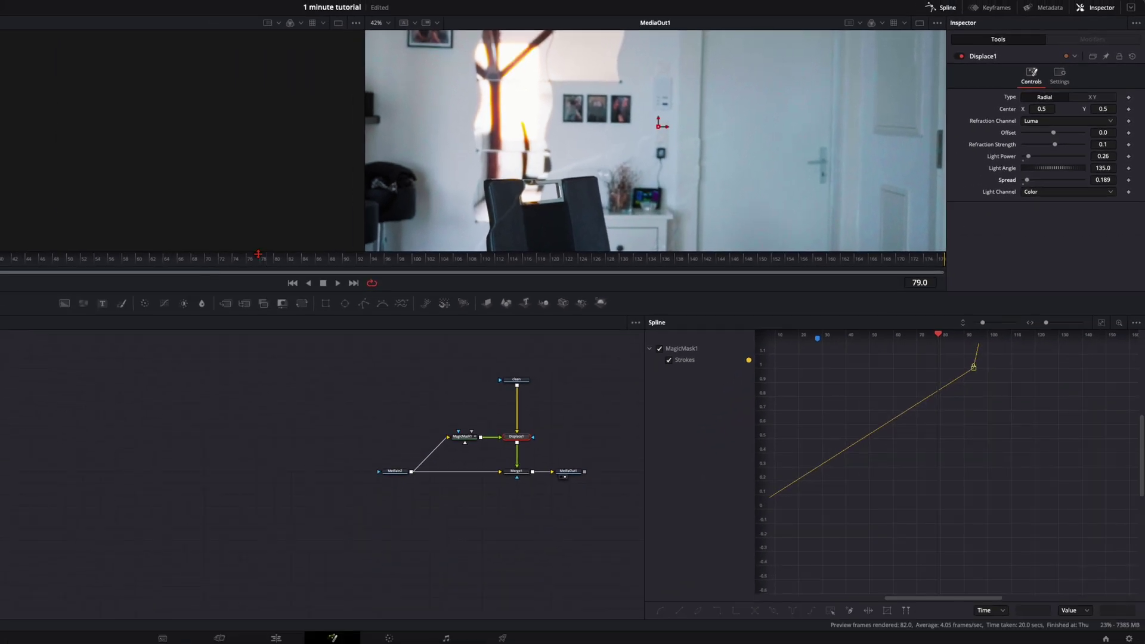
drag(257, 261, 38, 260)
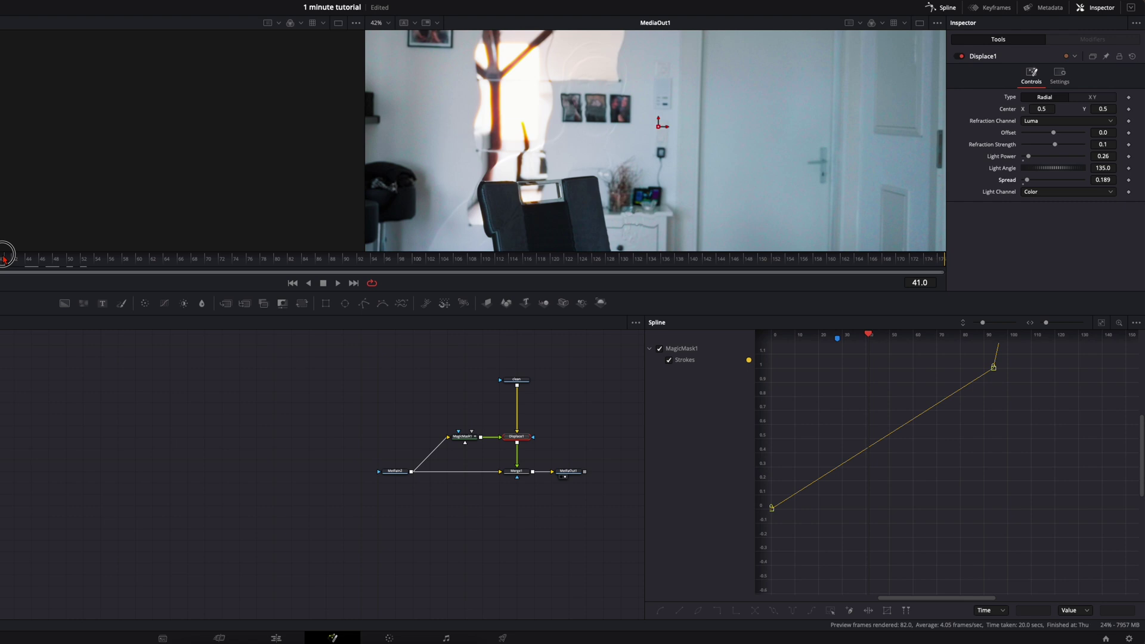
Insert a Merge2 node before MediaOut1 and connect MagicMask1's output into it
mouse_move(4, 257)
mouse_down()
mouse_move(199, 258)
mouse_move(0, 257)
mouse_up()
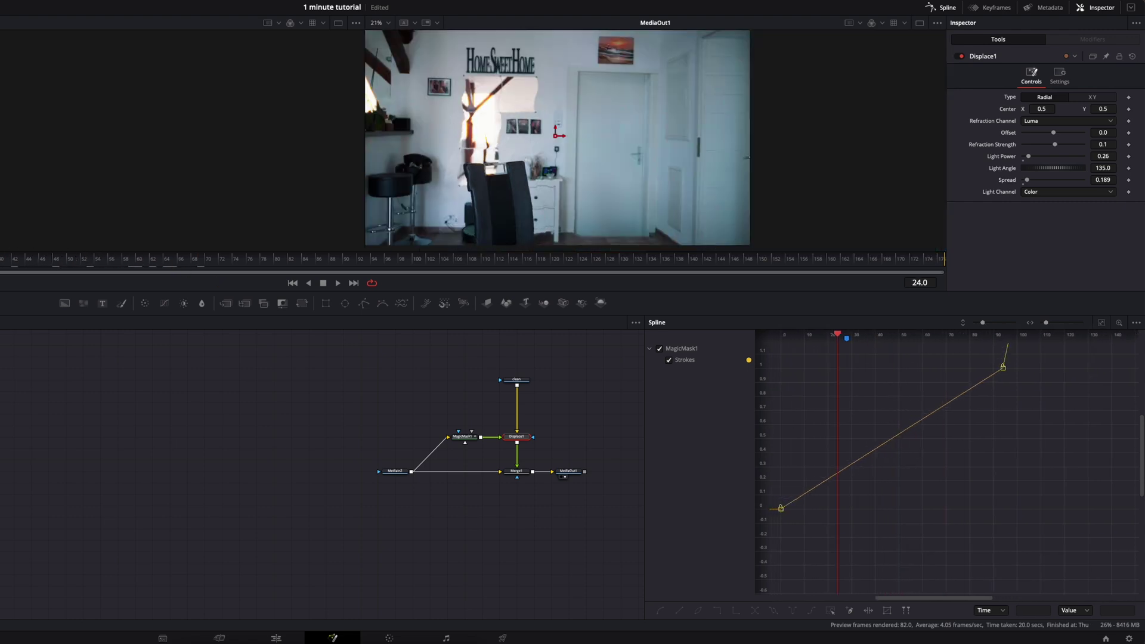
click(846, 335)
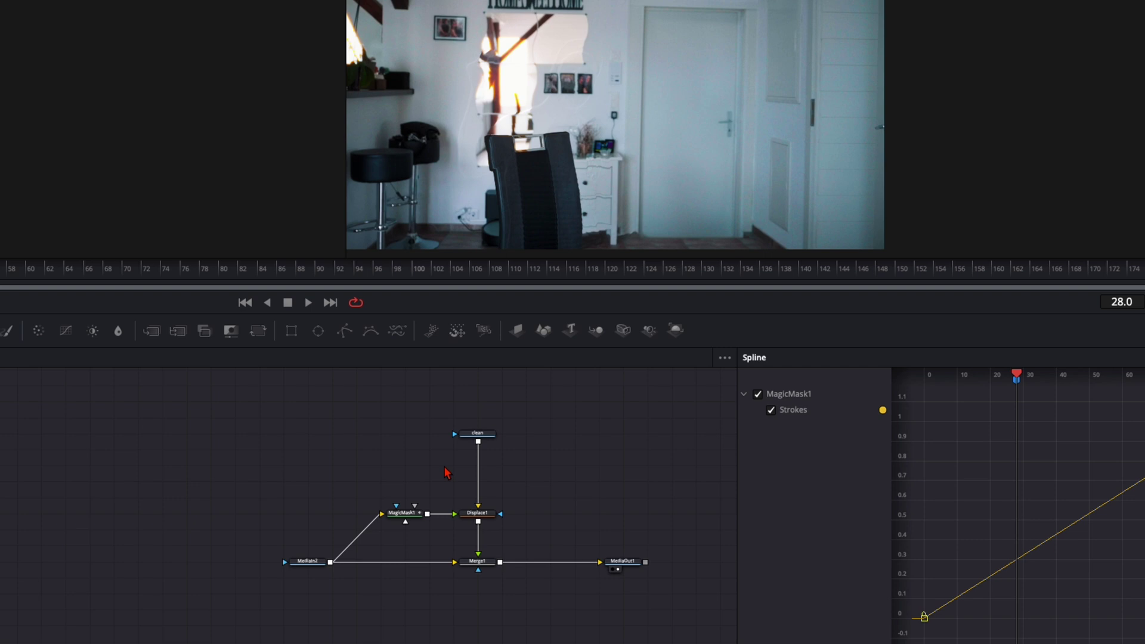
drag(143, 340, 558, 577)
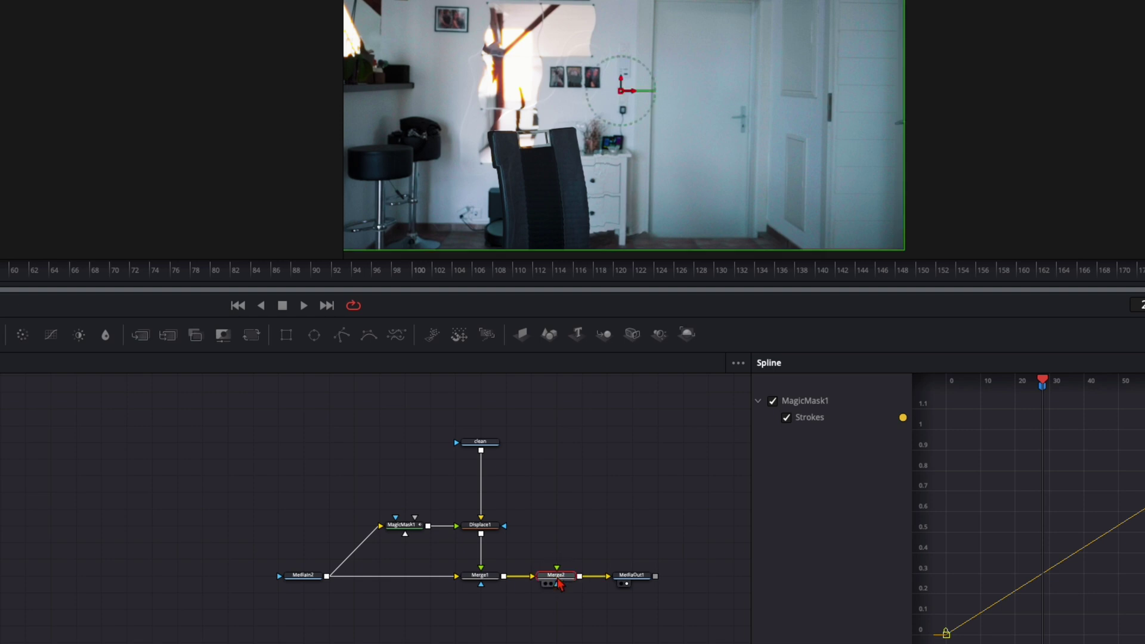
click(431, 530)
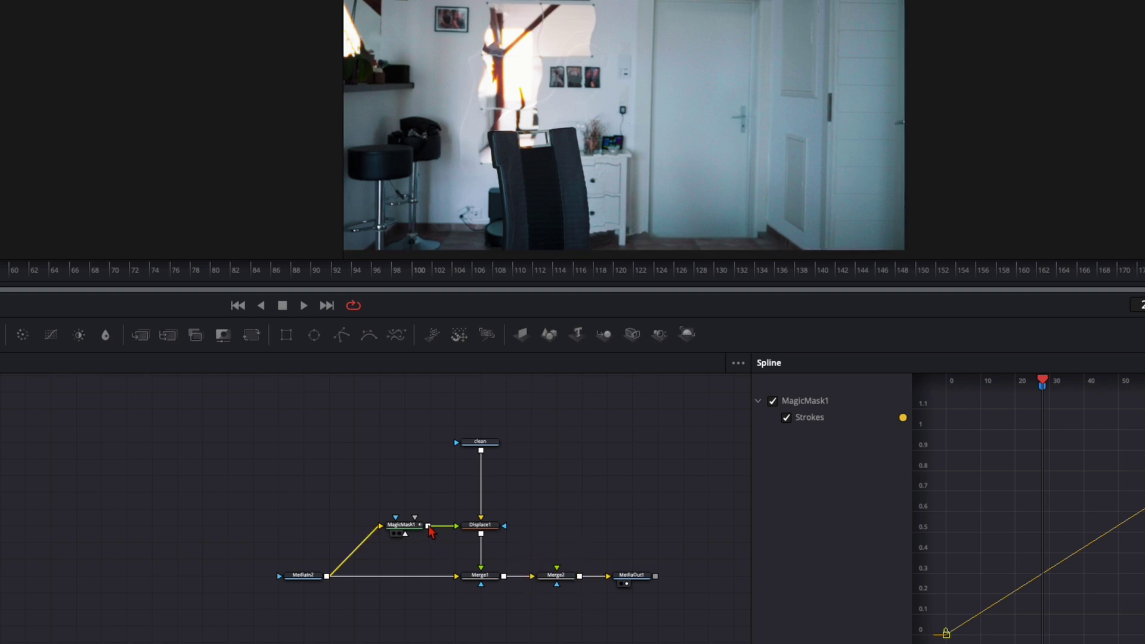
drag(428, 527, 558, 573)
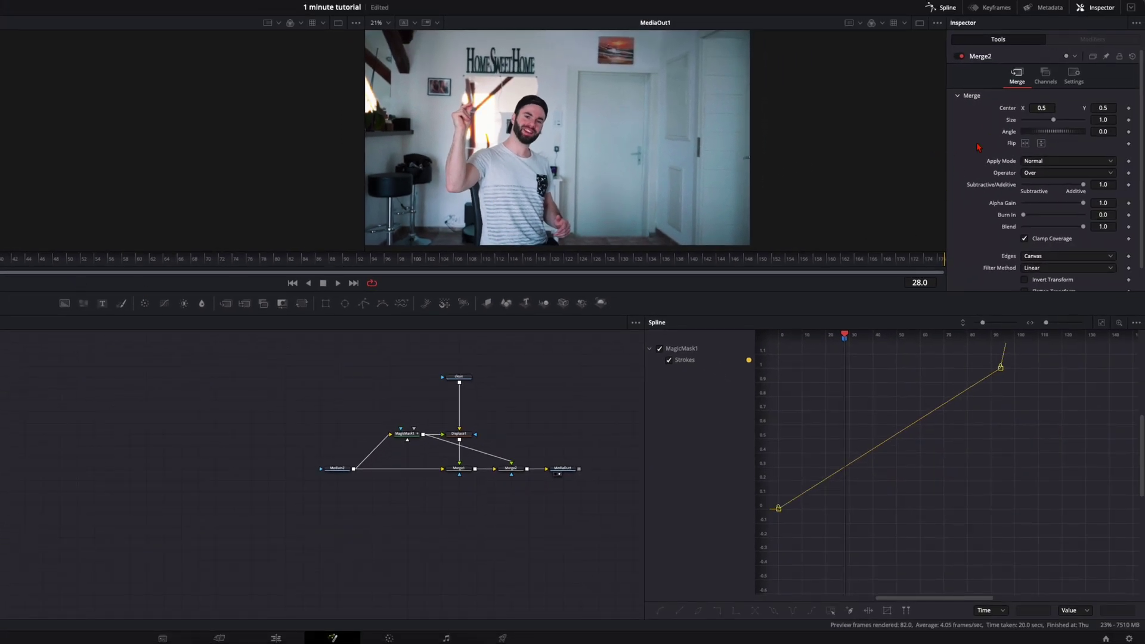
Keyframe Merge2's Blend, fading it from 1.0 down to about 0 over a few frames
click(507, 475)
click(509, 474)
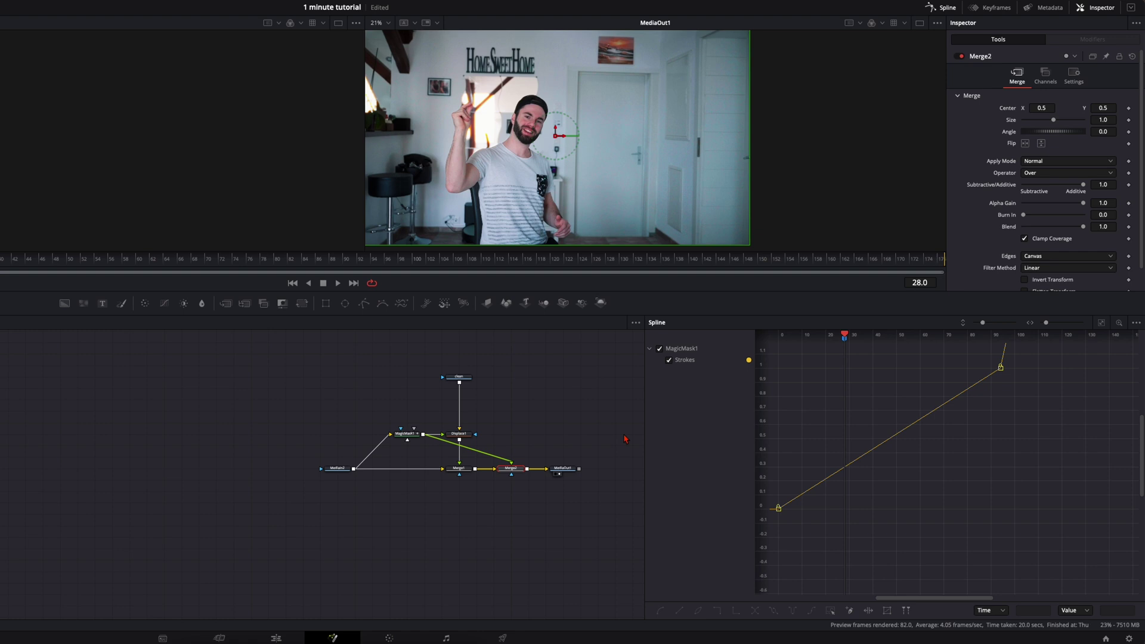
click(1073, 76)
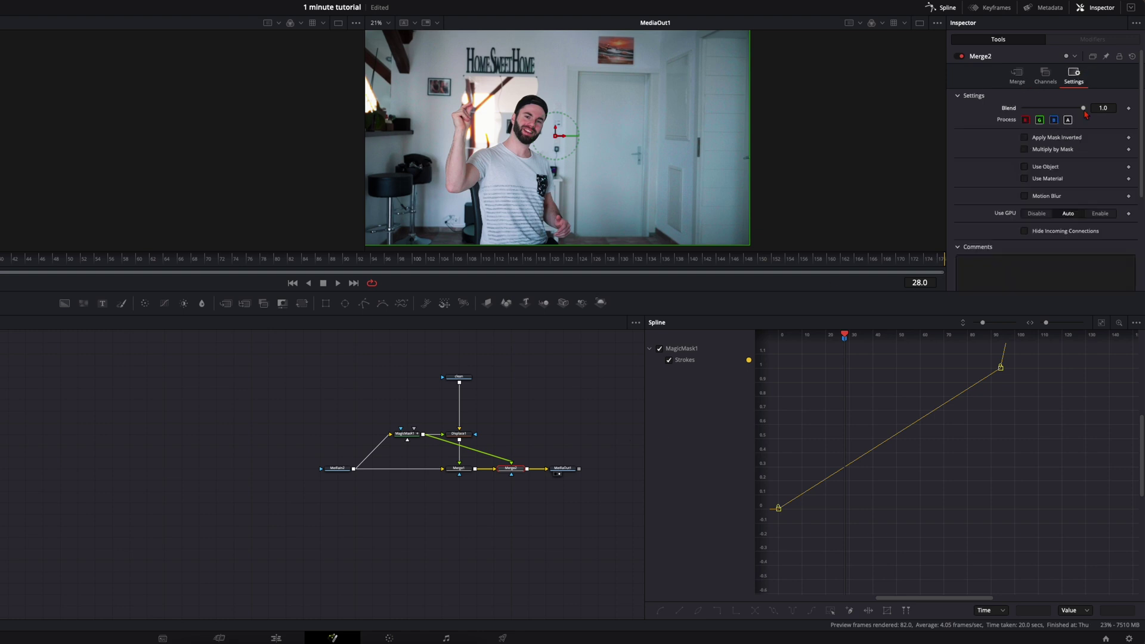
drag(1084, 111, 990, 113)
click(1128, 109)
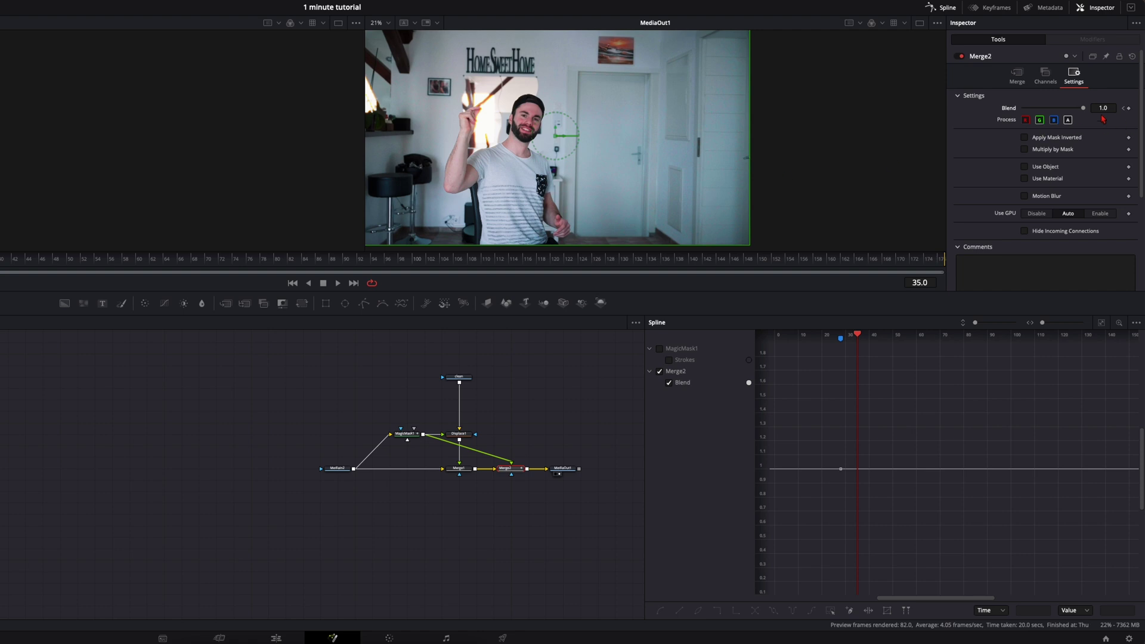
drag(1082, 108, 1023, 108)
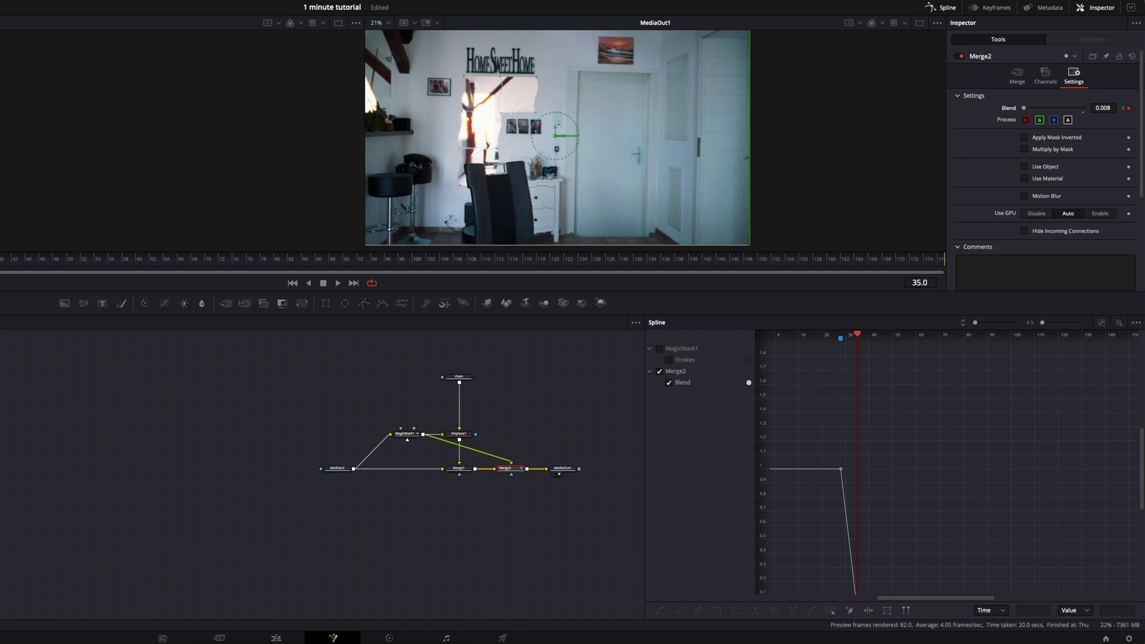
Smooth all Blend keyframes into an eased curve with Shift+S and play back the fade
key(Left)
key(Left)
key(Left)
key(Left)
key(Left)
key(Left)
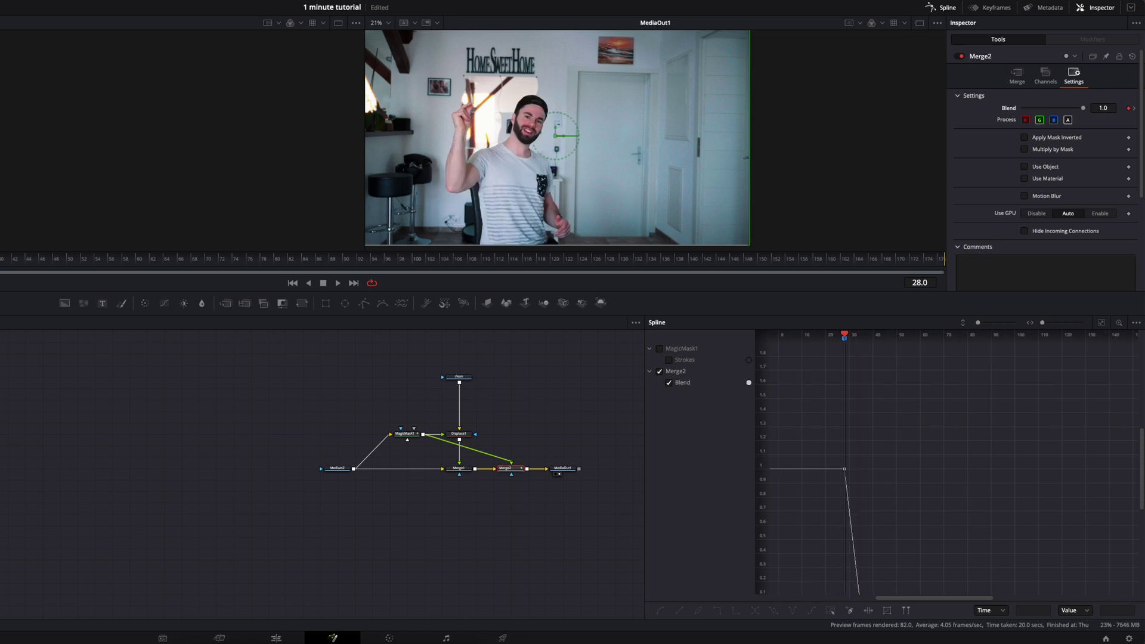
key(Right)
key(Right)
key(Right)
key(Right)
key(Right)
key(Right)
key(Right)
key(Right)
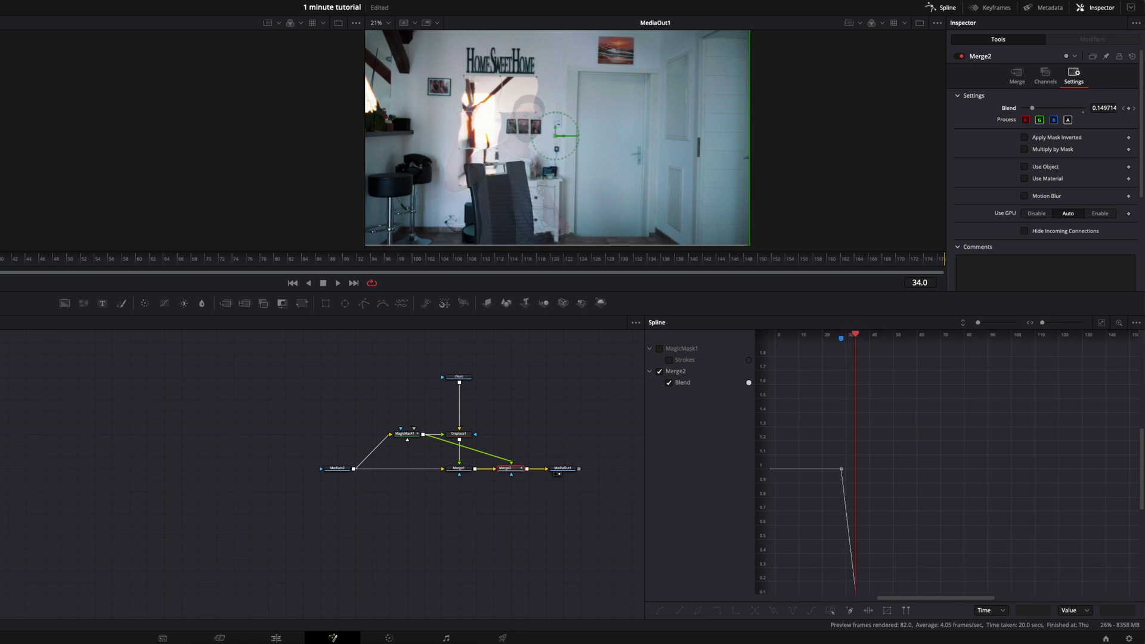
key(Right)
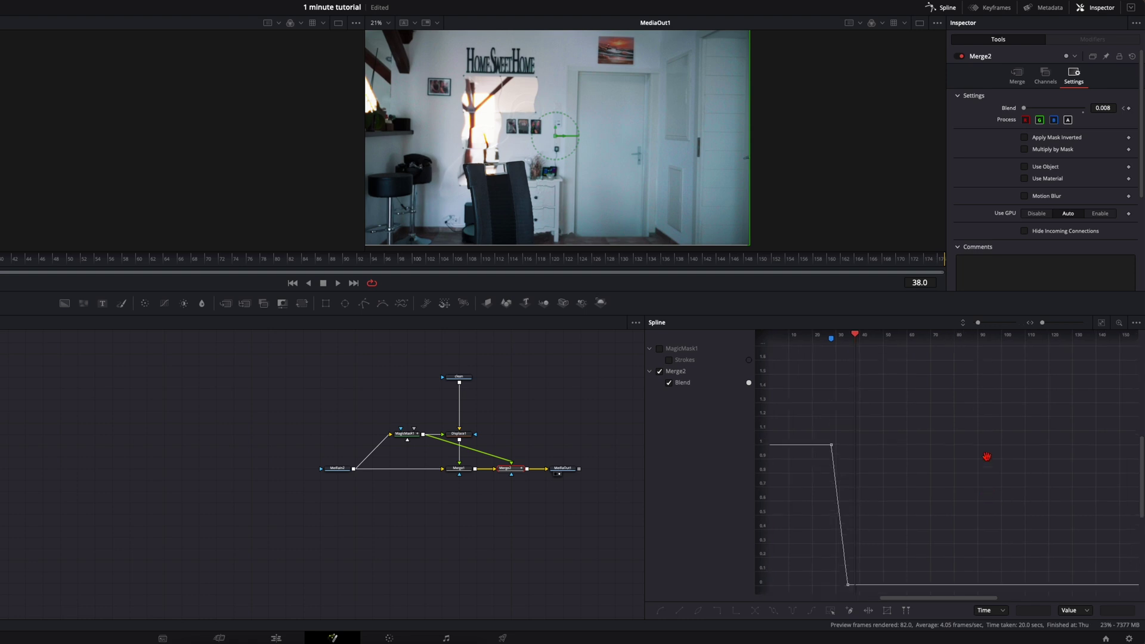
click(943, 8)
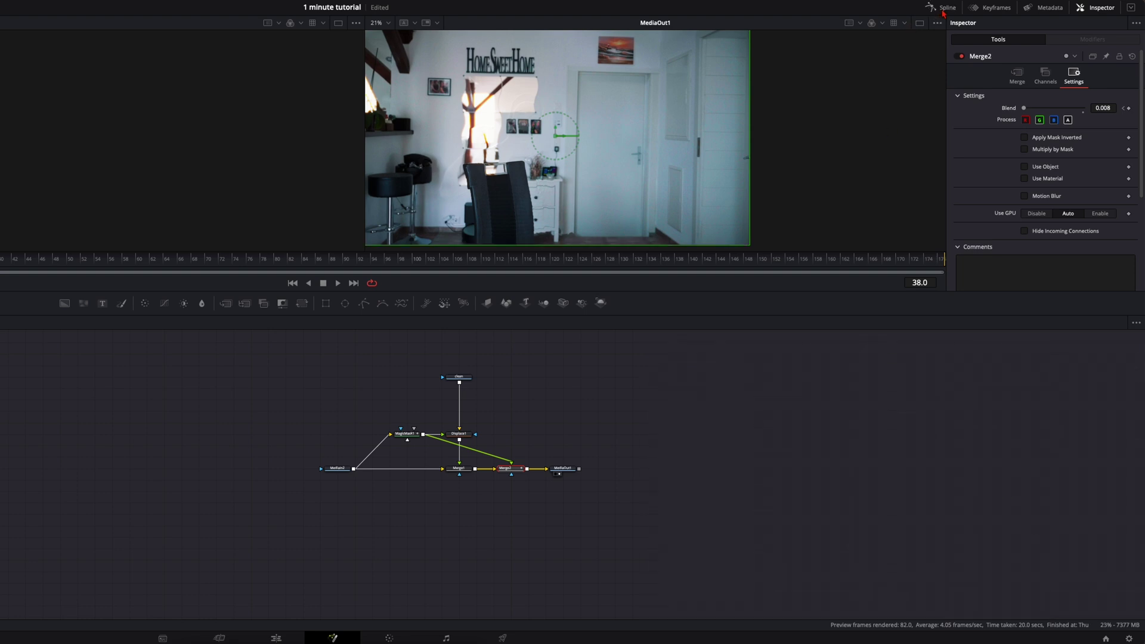
click(943, 8)
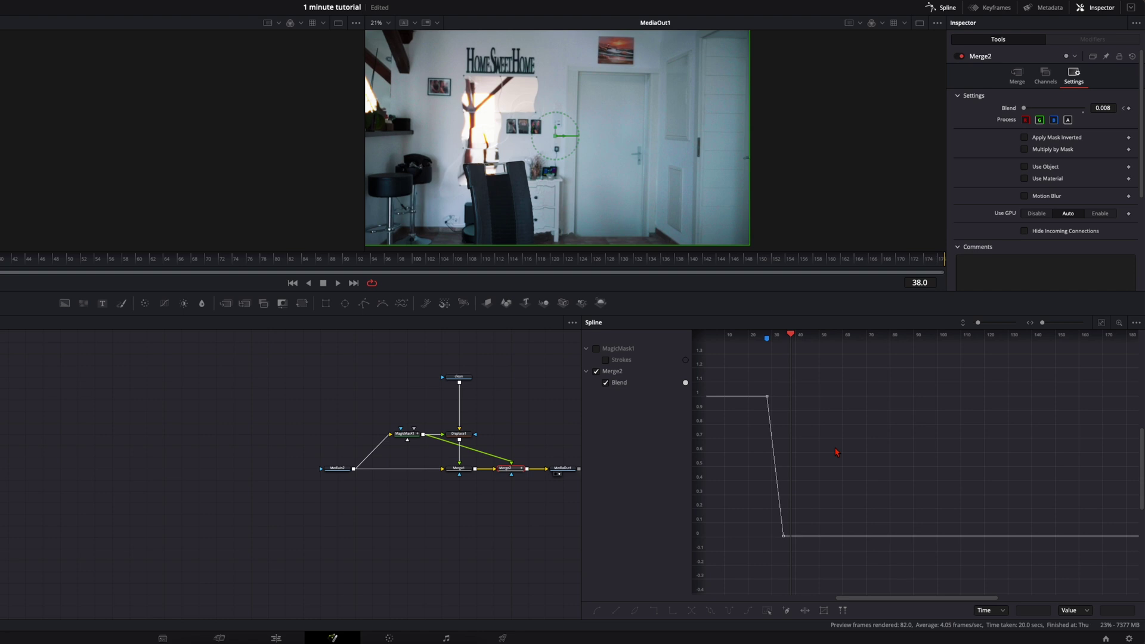
key(ctrl+a)
key(shift+s)
key(space)
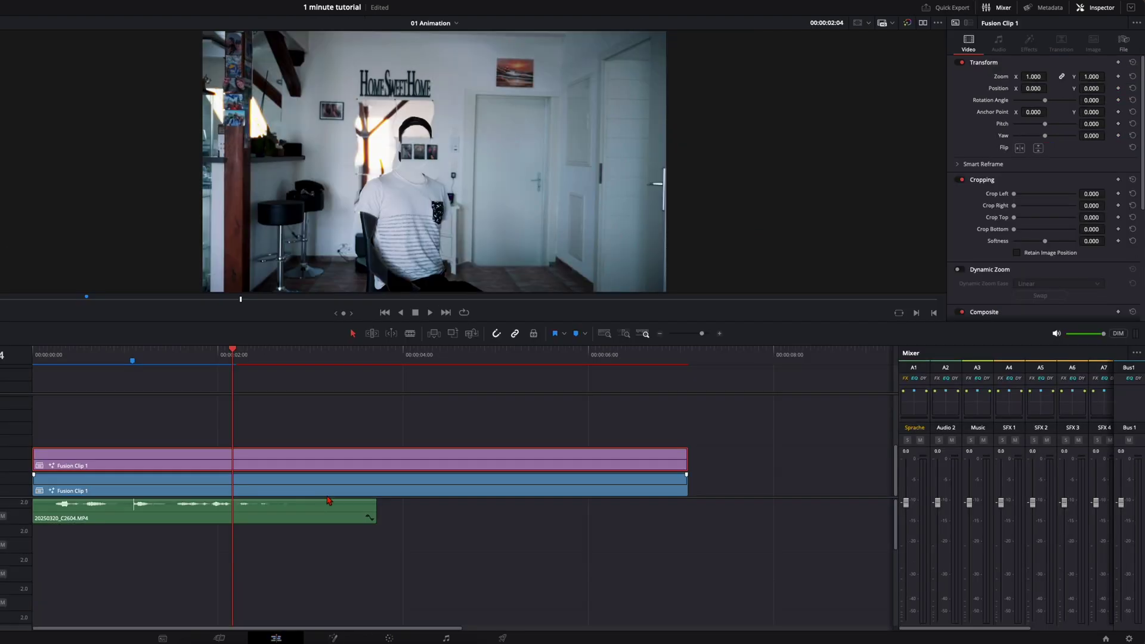
Toggle the top Fusion clip off and back on, scrubbing the timeline to compare the effect
key(d)
key(d)
key(d)
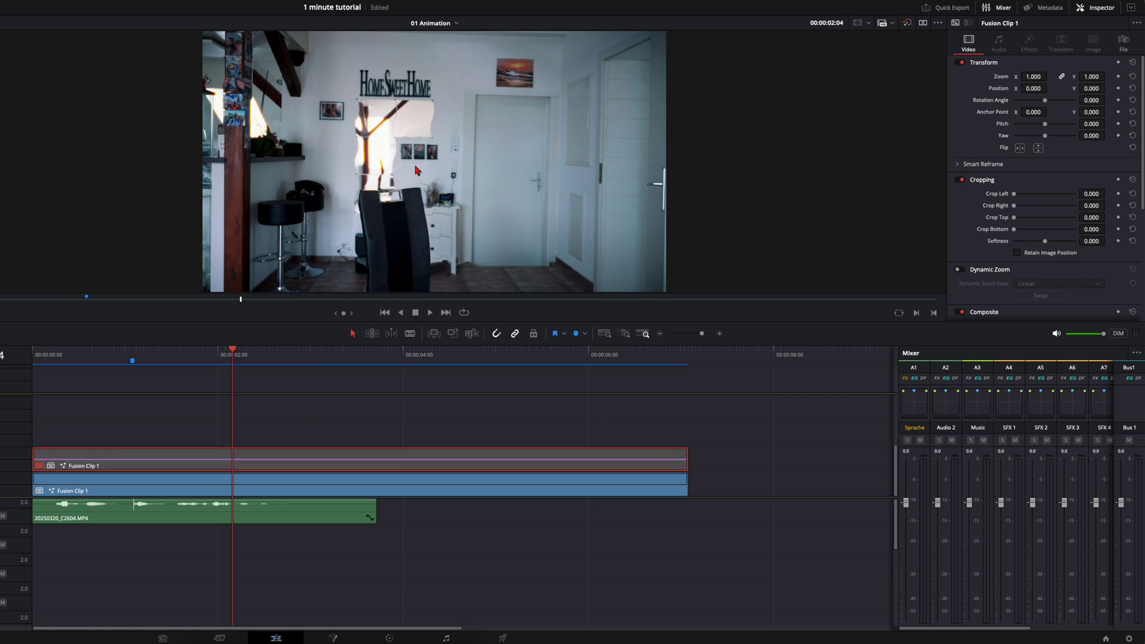
key(d)
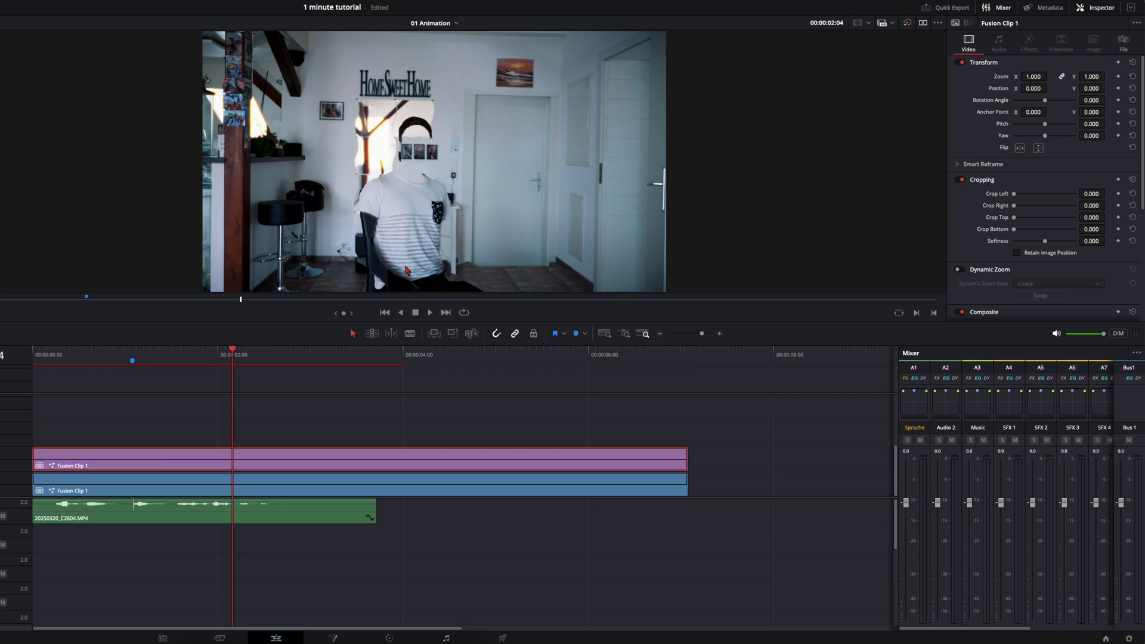
drag(234, 352, 263, 353)
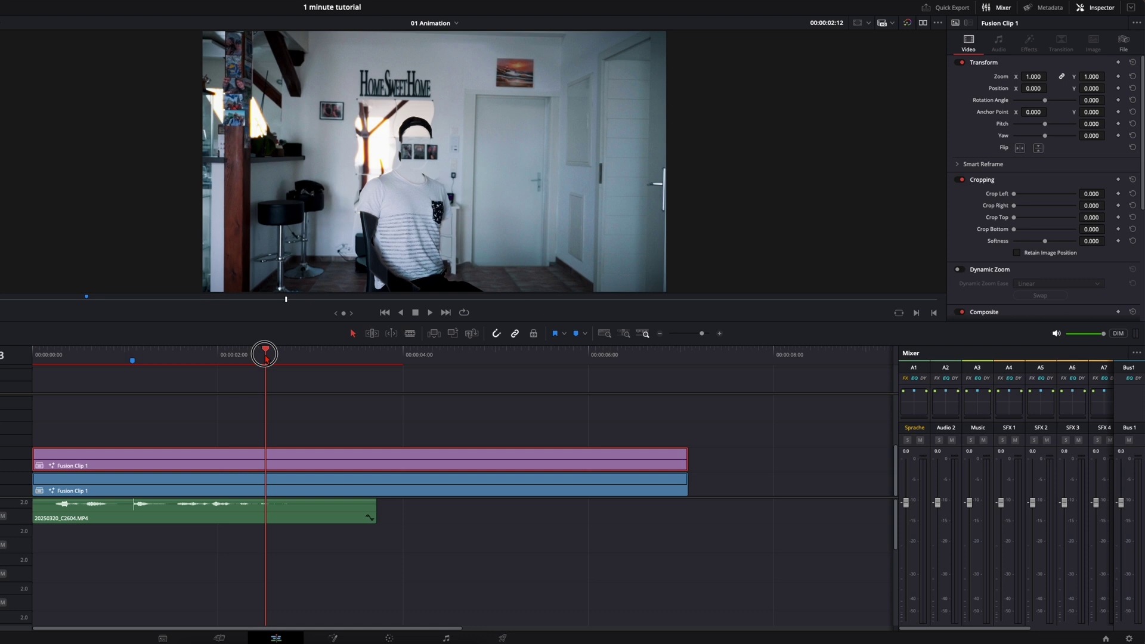
Delete the top clip, copy the lower Fusion Clip 1 up one track, and open the copy in Fusion
key(ctrl+z)
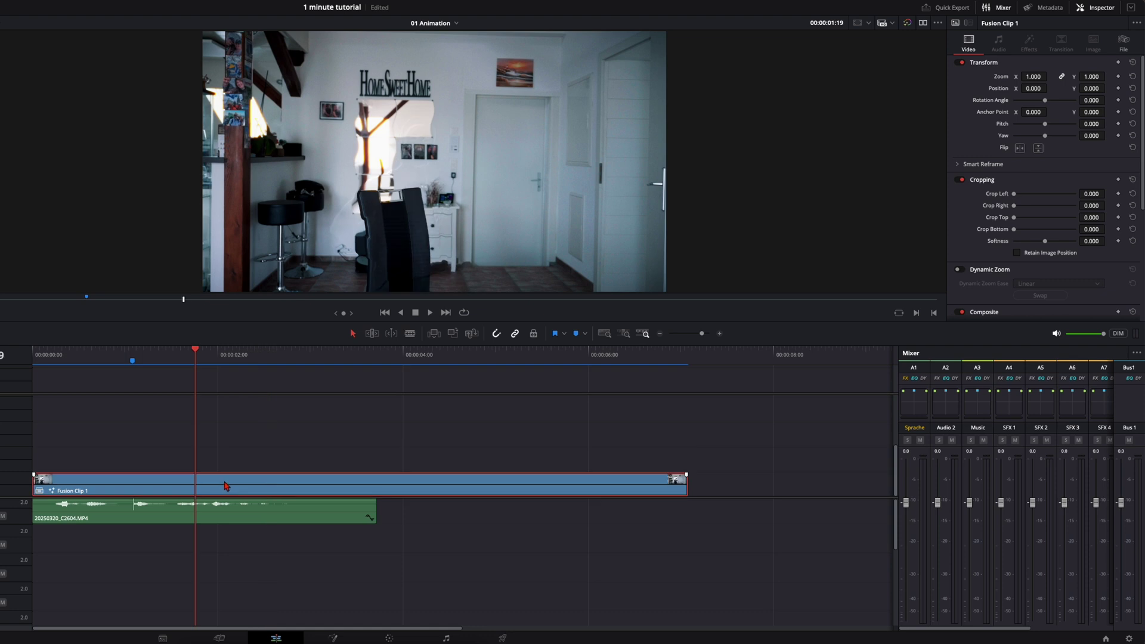
drag(237, 487, 236, 464)
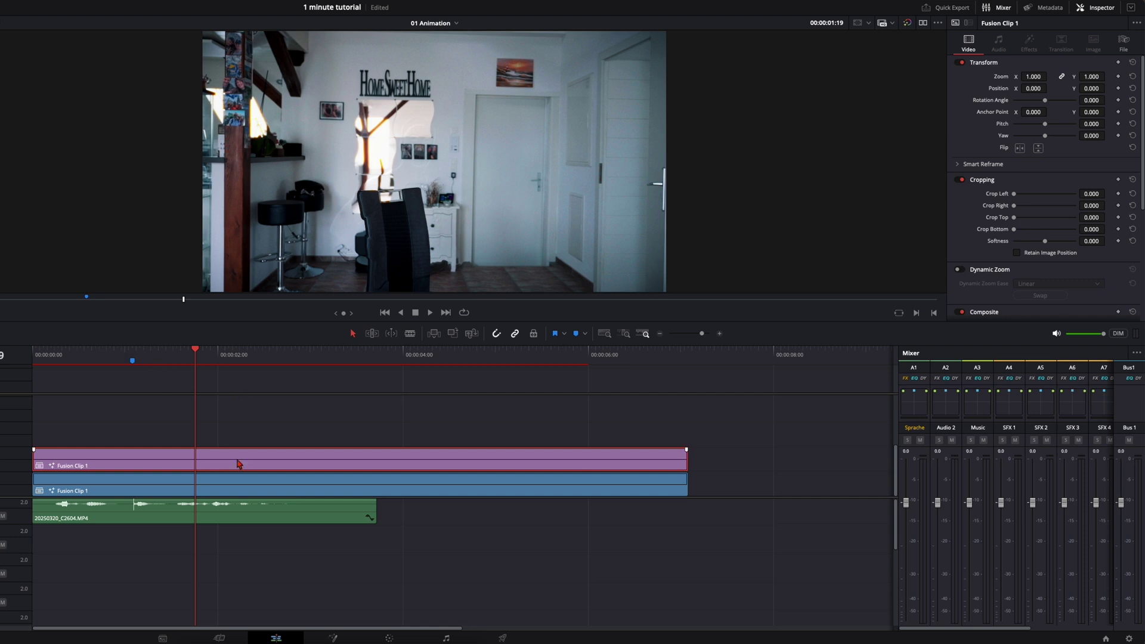
key(shift+5)
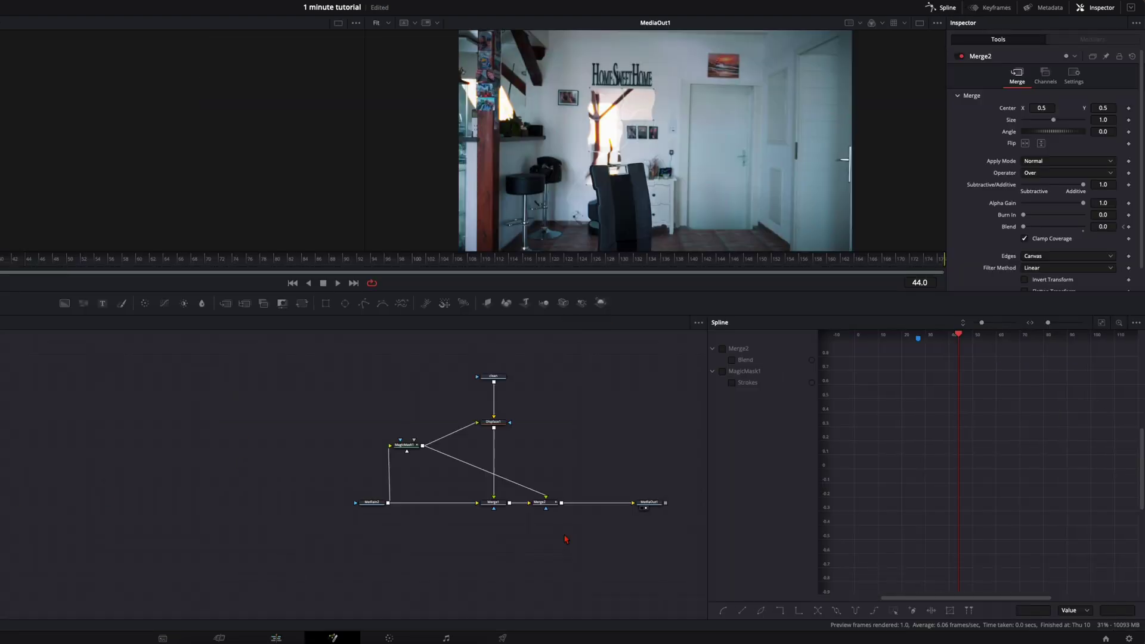
Delete the five effect nodes from the copied clip's node graph
click(566, 549)
drag(568, 553, 398, 350)
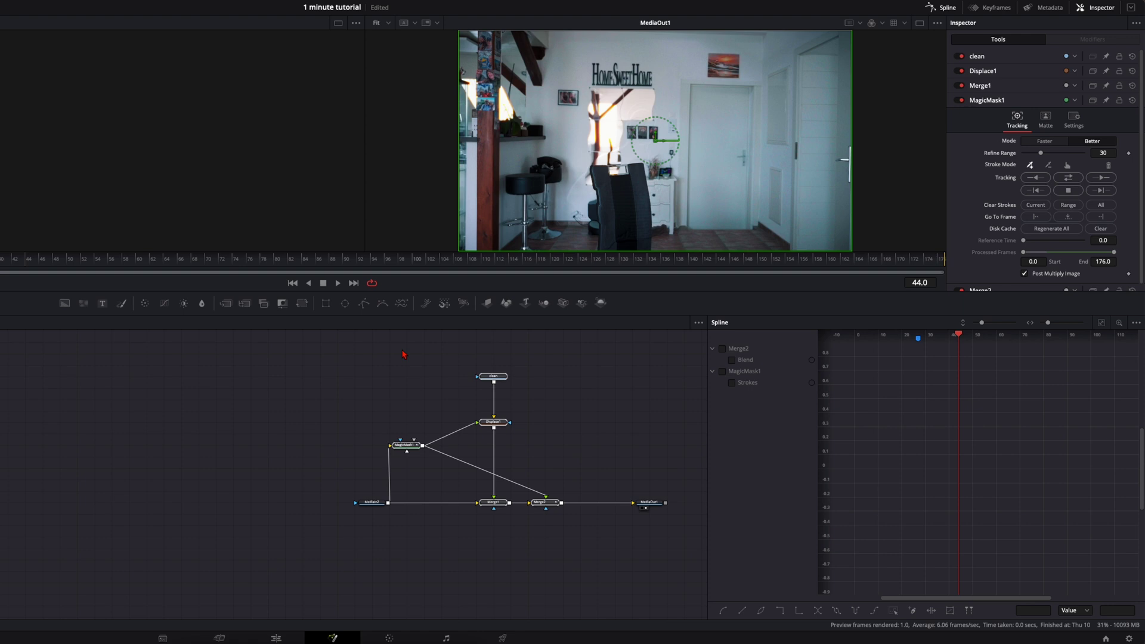
key(Delete)
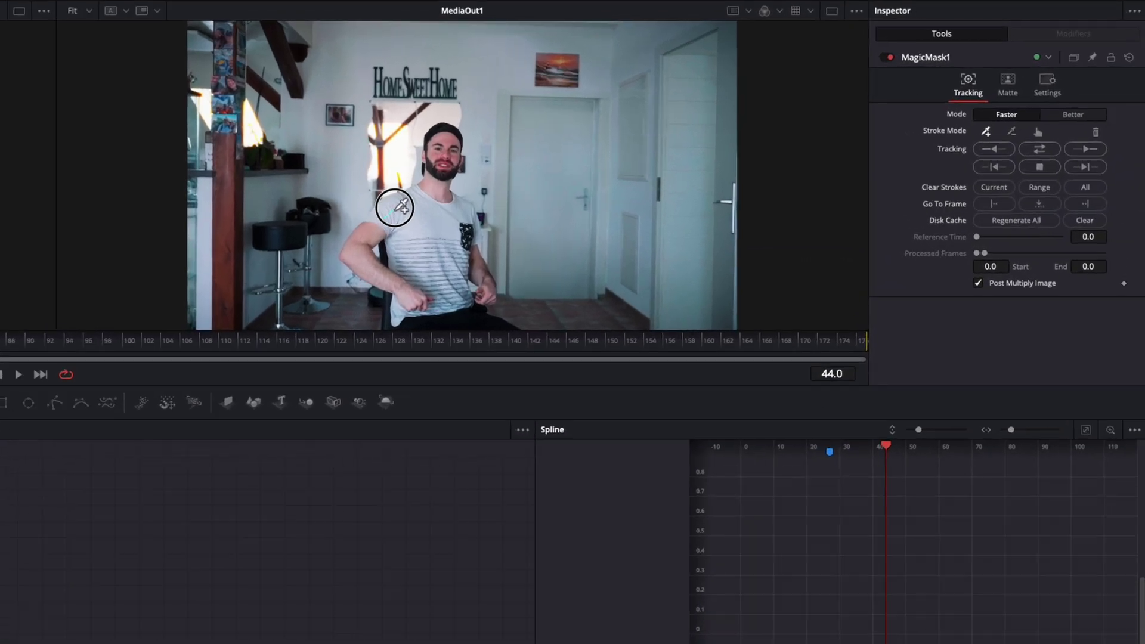
Paint Magic Mask strokes on the shirt, use Better mode with Refine Range 3, track both directions, return to Edit
drag(599, 173, 652, 175)
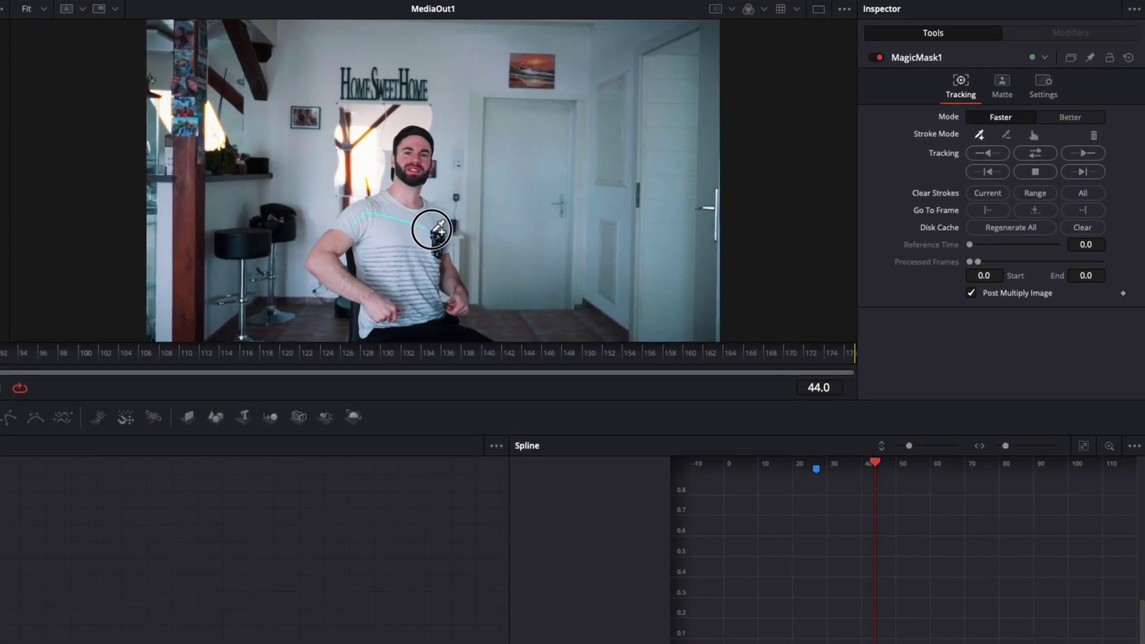
mouse_move(432, 237)
mouse_down()
mouse_move(419, 267)
mouse_move(393, 270)
mouse_move(436, 331)
mouse_up()
drag(411, 130, 419, 130)
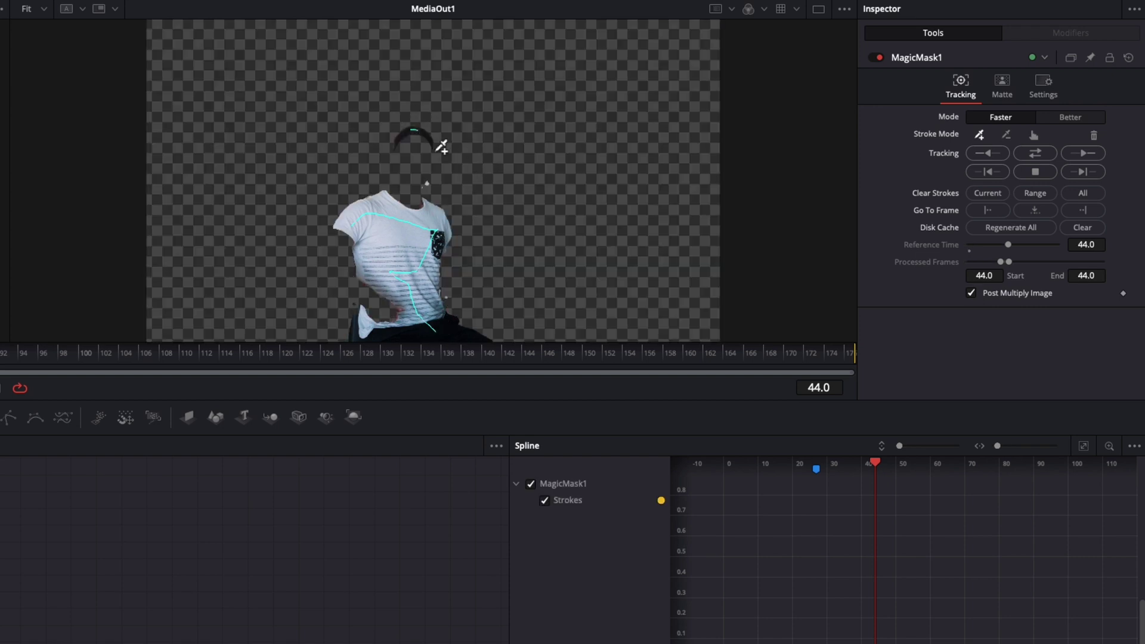
click(1069, 116)
drag(992, 135, 970, 136)
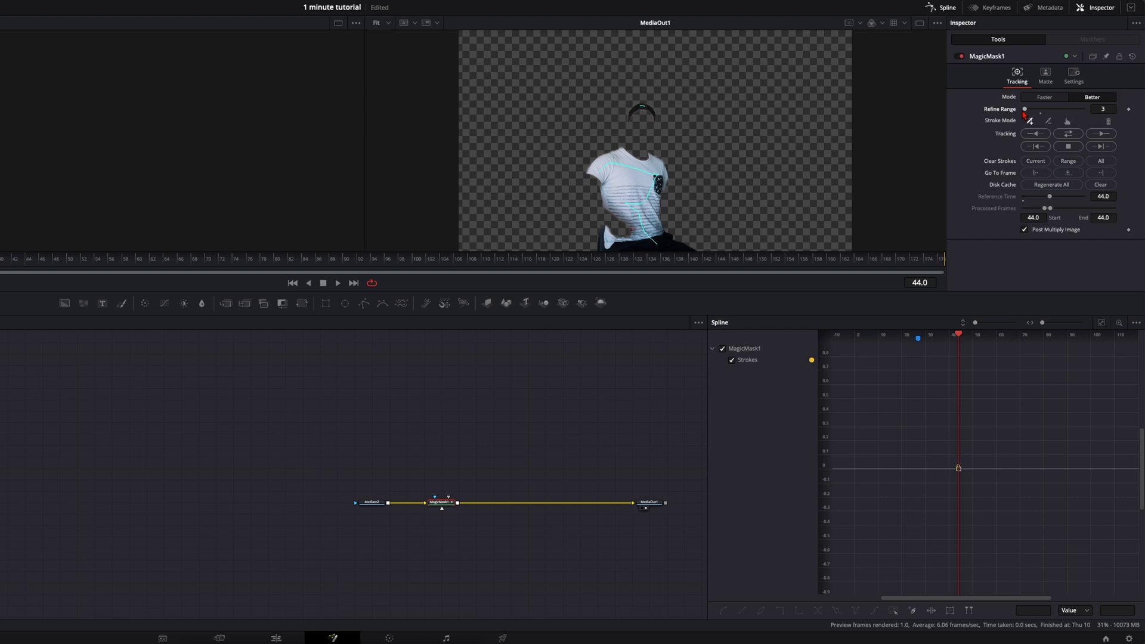
click(1067, 137)
click(284, 640)
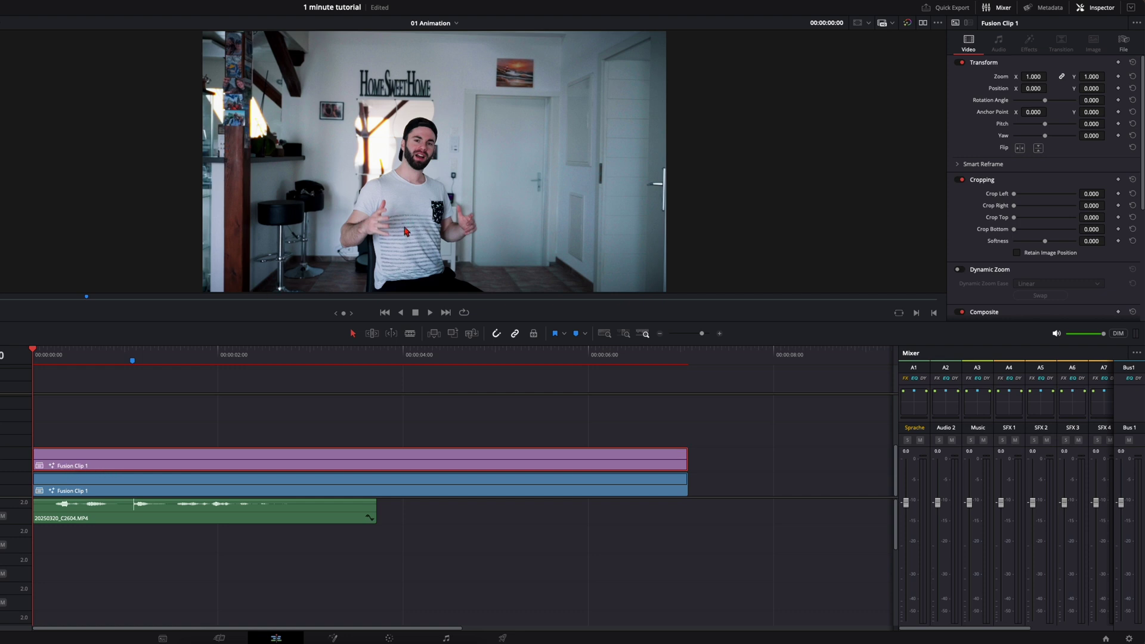
click(158, 351)
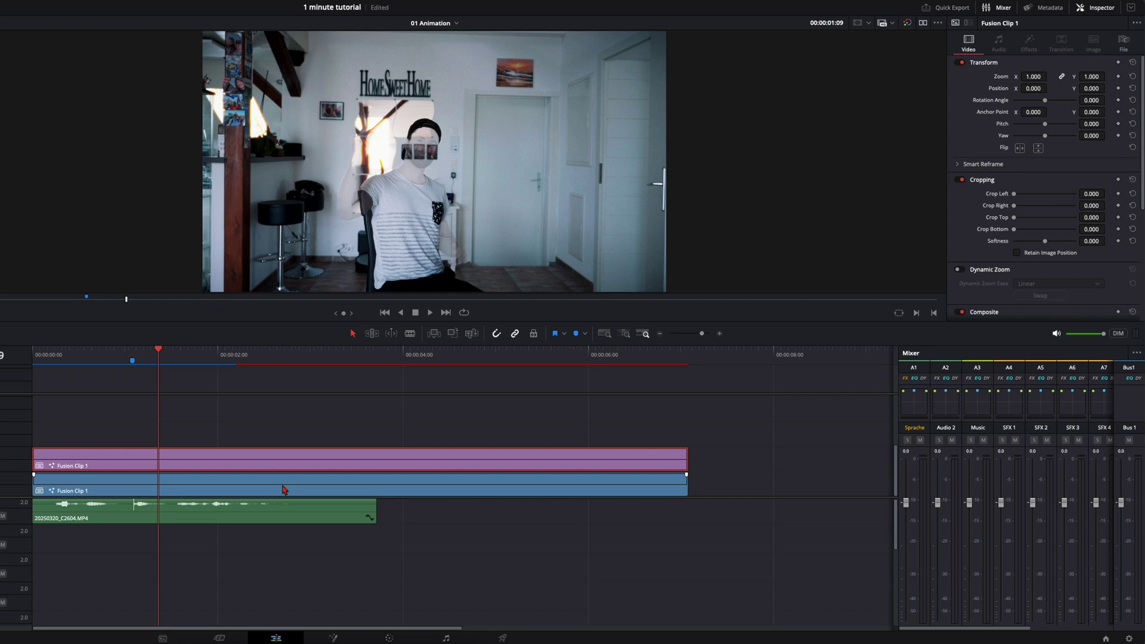
click(232, 355)
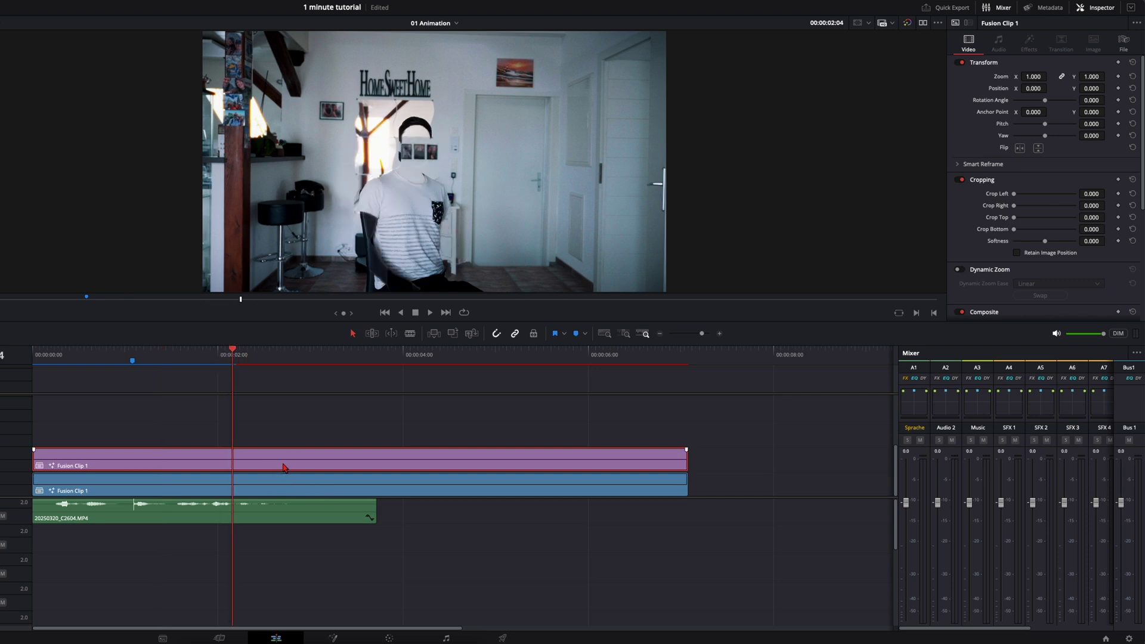
key(d)
key(d)
key(d)
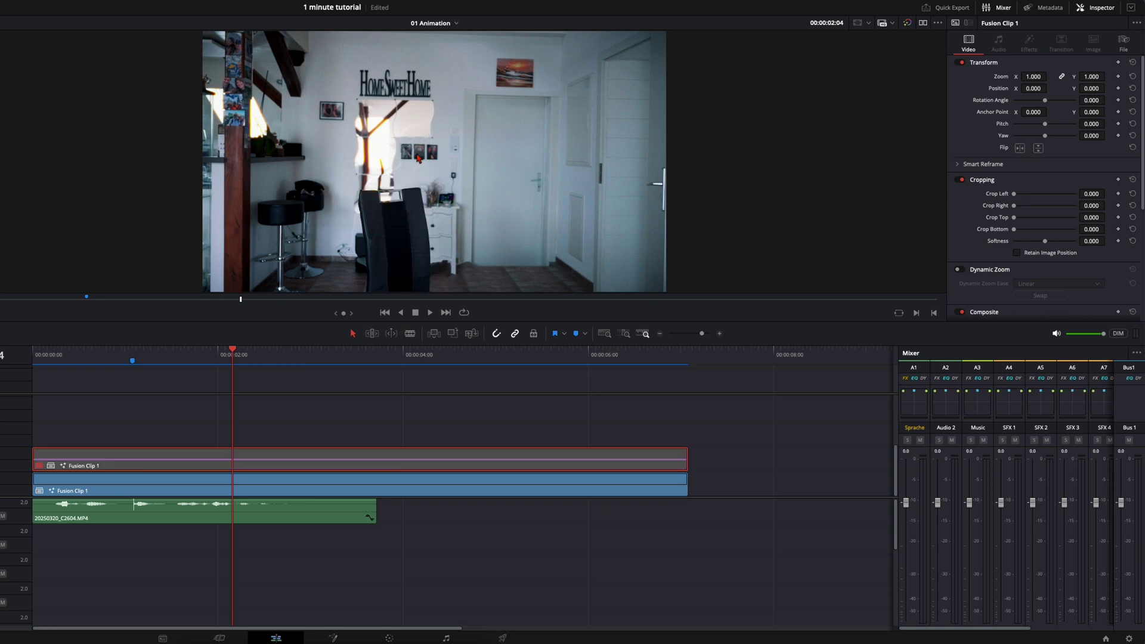
key(d)
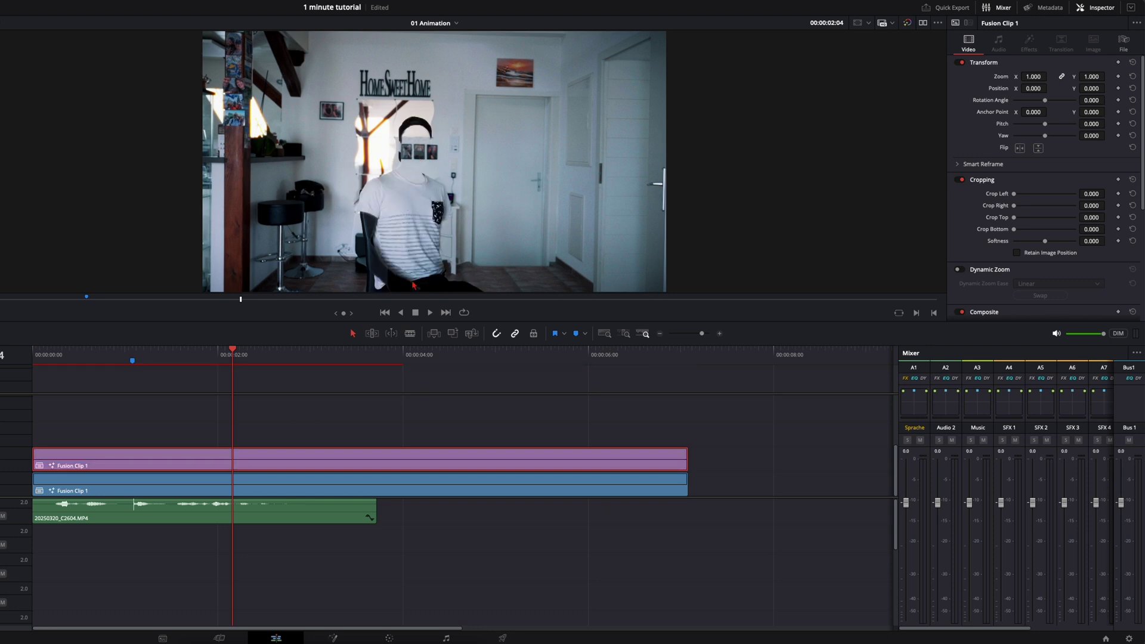